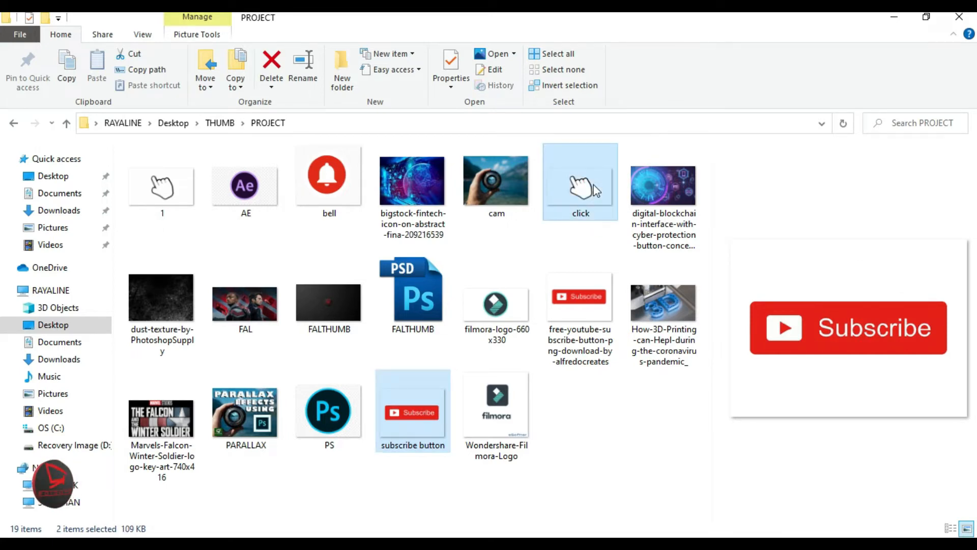
- Import click.png and subscribe button.png into the After Effects project and create an HDTV 1080 25 composition named green screen
left_click_drag(575, 8, 119, 280)
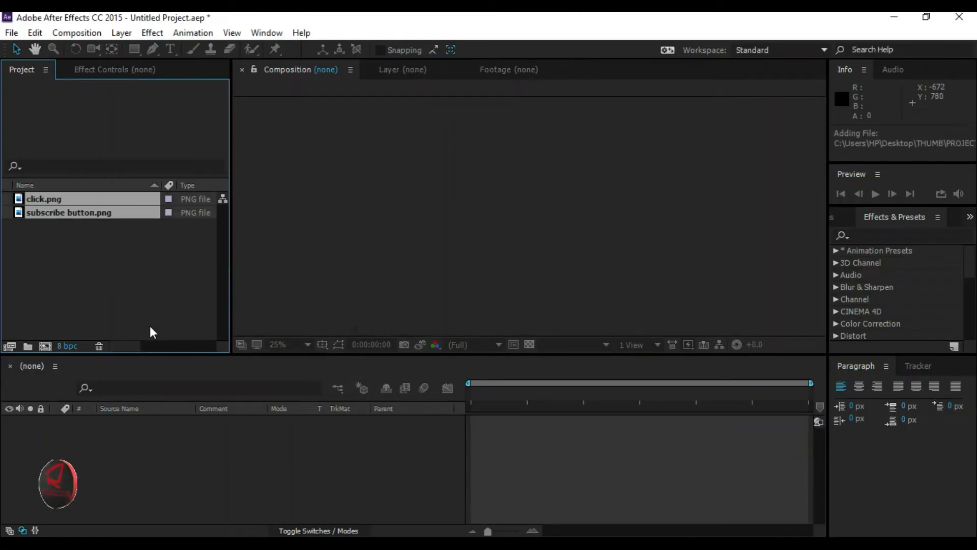
right_click(130, 296)
left_click(179, 304)
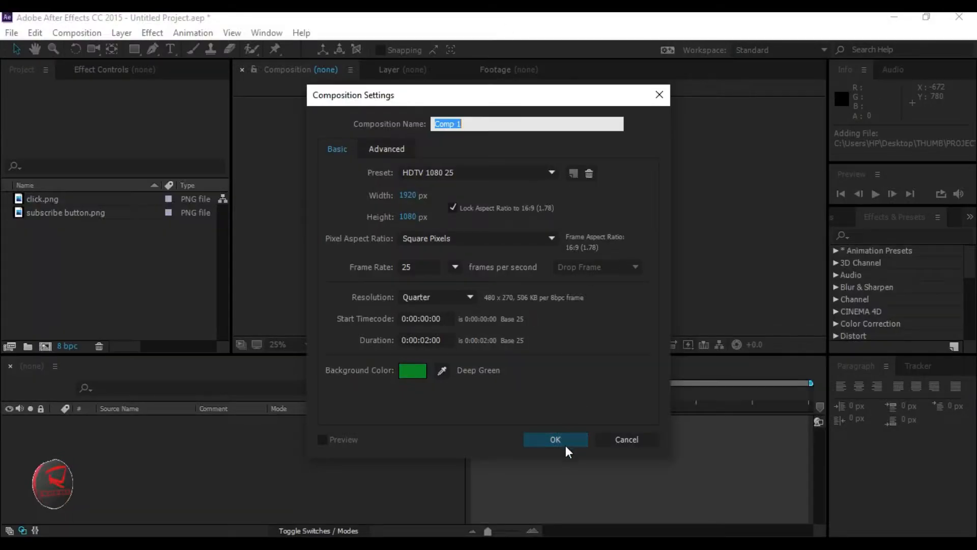
type("green scree")
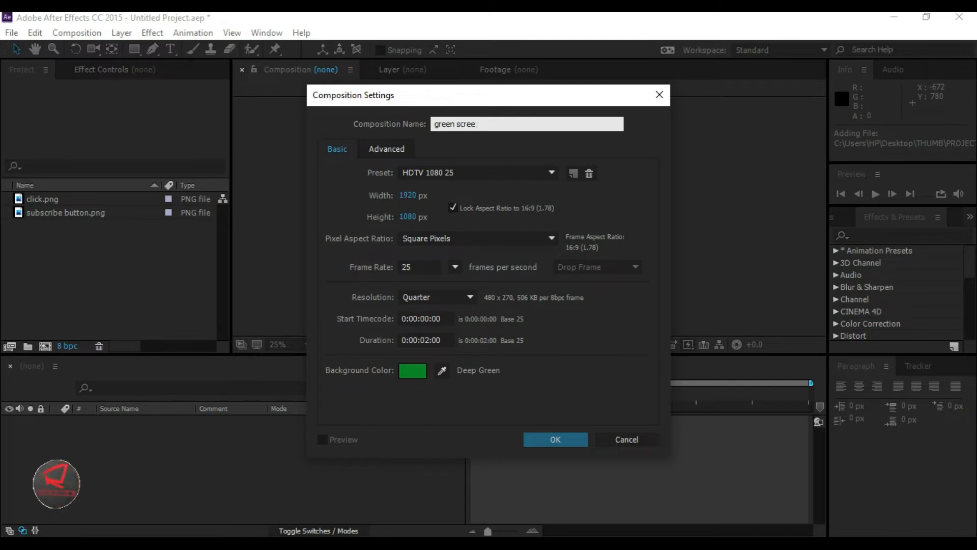
key("Return")
- Create a green 1920 x 1080 px solid layer named bg in the green screen composition
right_click(158, 464)
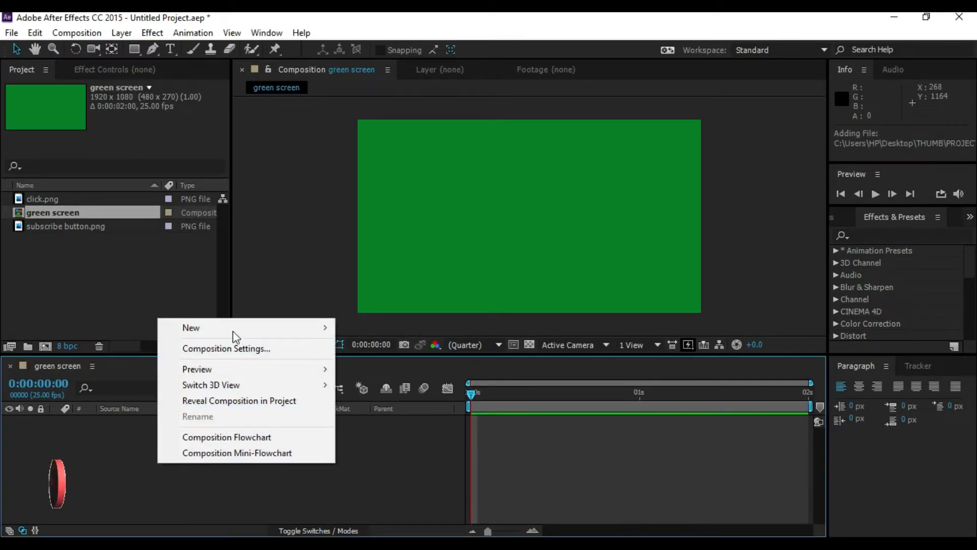
mouse_move(234, 331)
left_click(398, 363)
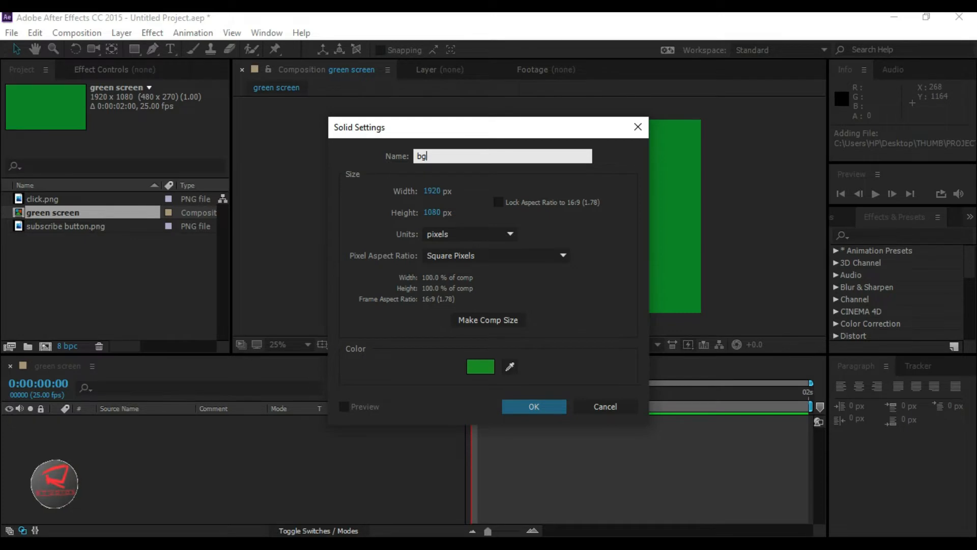
key("Return")
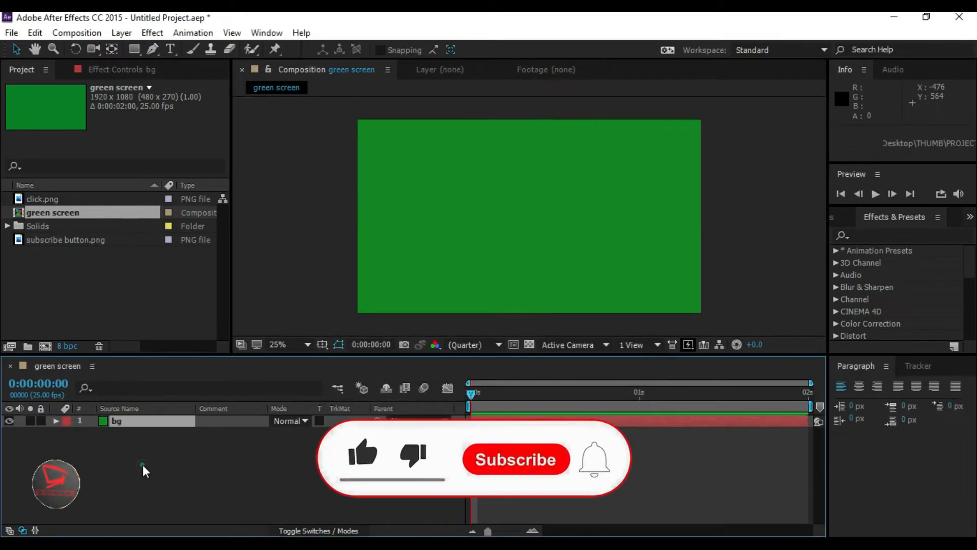
- Add subscribe button.png above the bg layer and pre-compose it, leaving all attributes in the green screen composition
left_click(65, 225)
left_click(56, 198)
left_click_drag(72, 240, 127, 420)
right_click(154, 420)
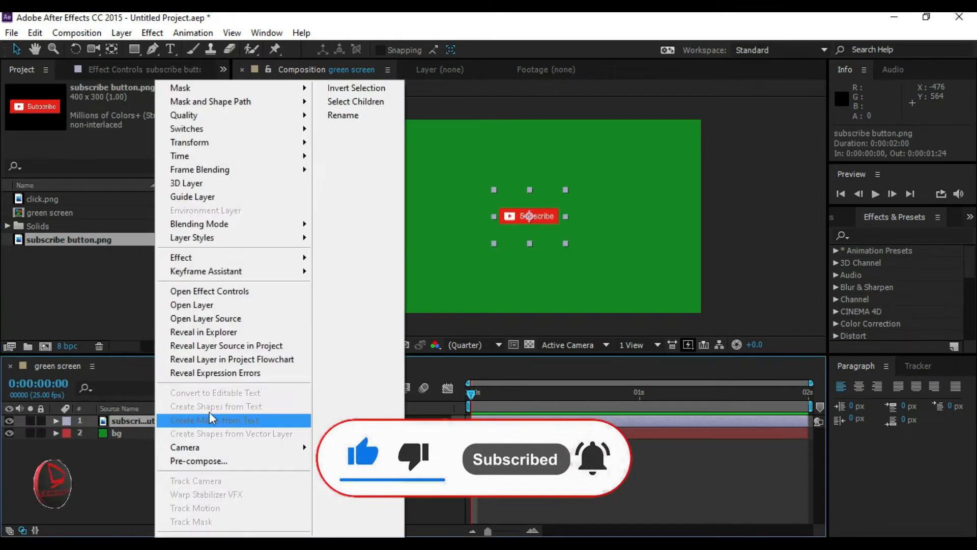
left_click(223, 462)
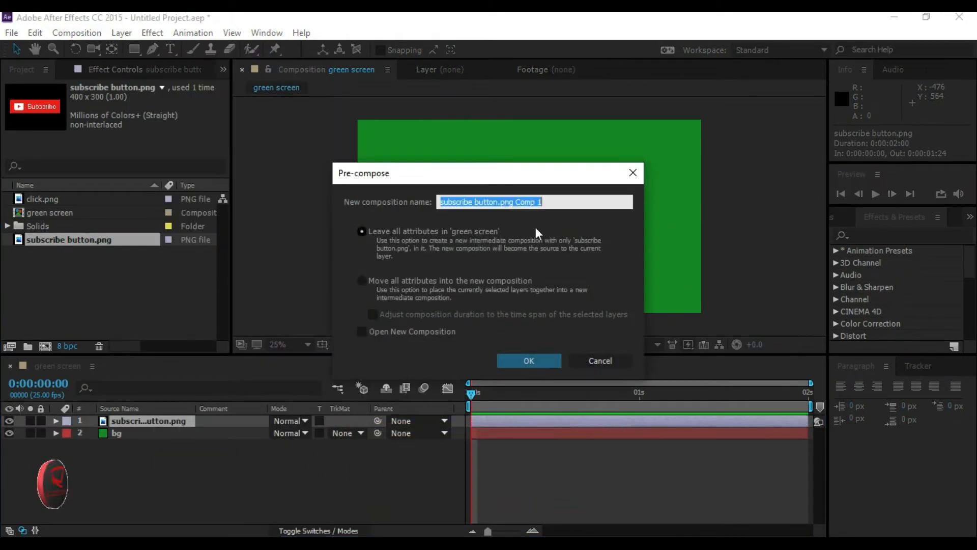
left_click(550, 359)
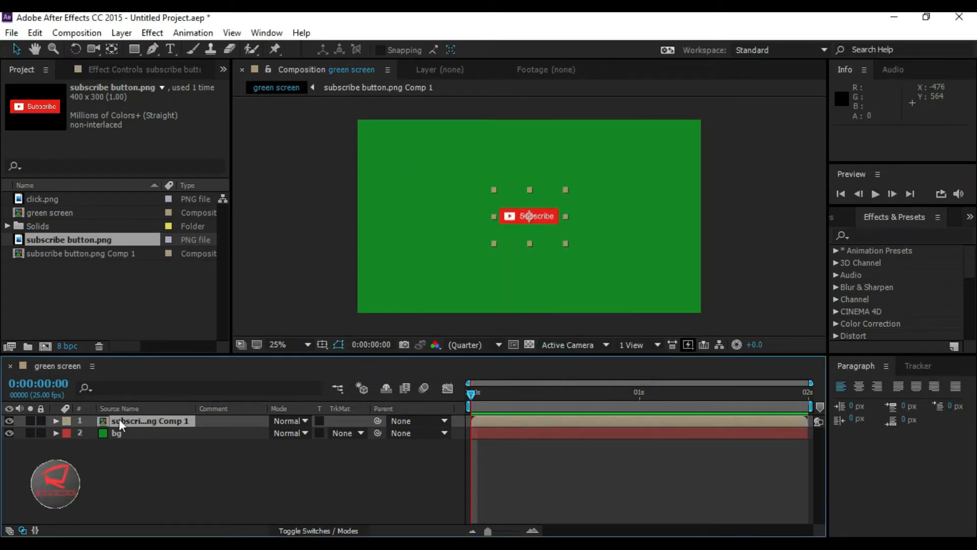
- Set the subscribe button layer's Scale to 0% and start Scale and Position keyframes at 0:00:00:00
left_click(56, 421)
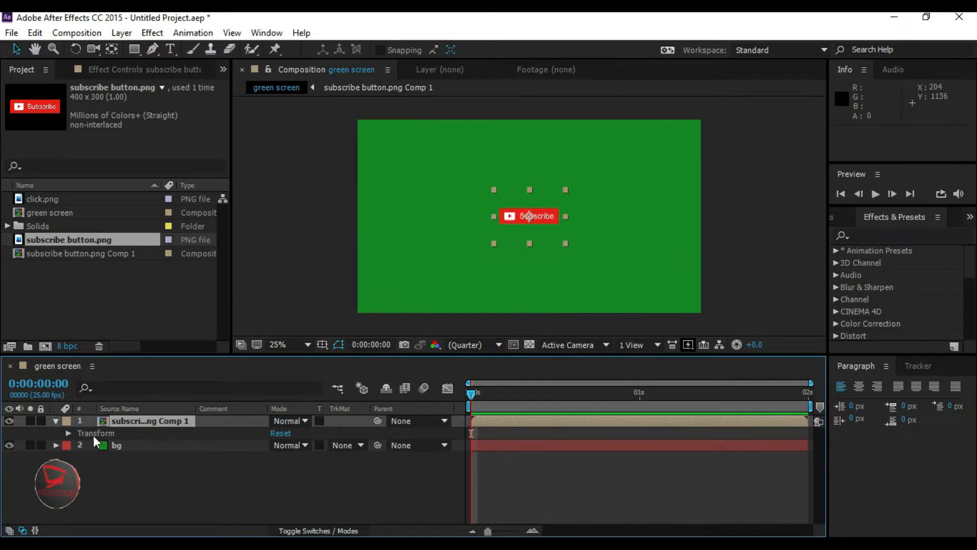
left_click(69, 429)
left_click(67, 433)
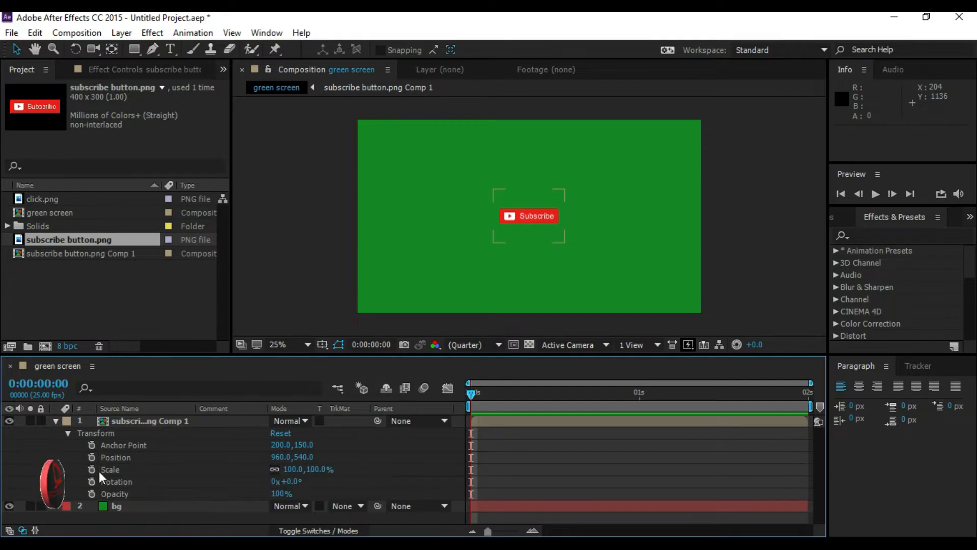
left_click(293, 469)
type("0")
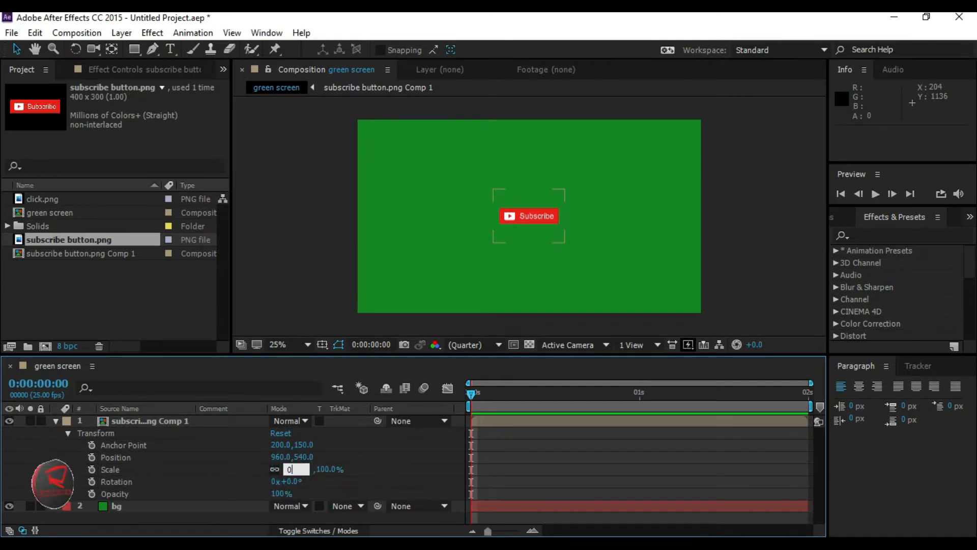
key("Return")
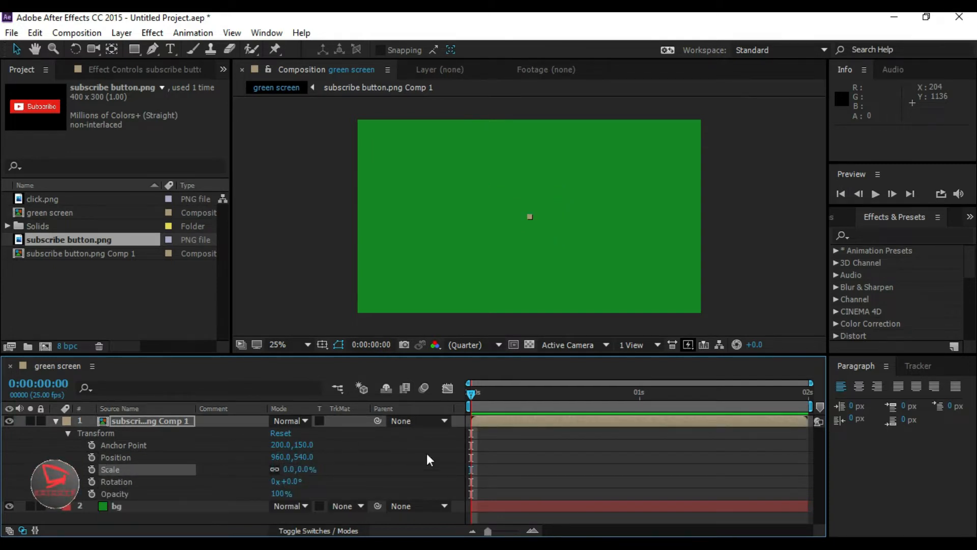
left_click(91, 469)
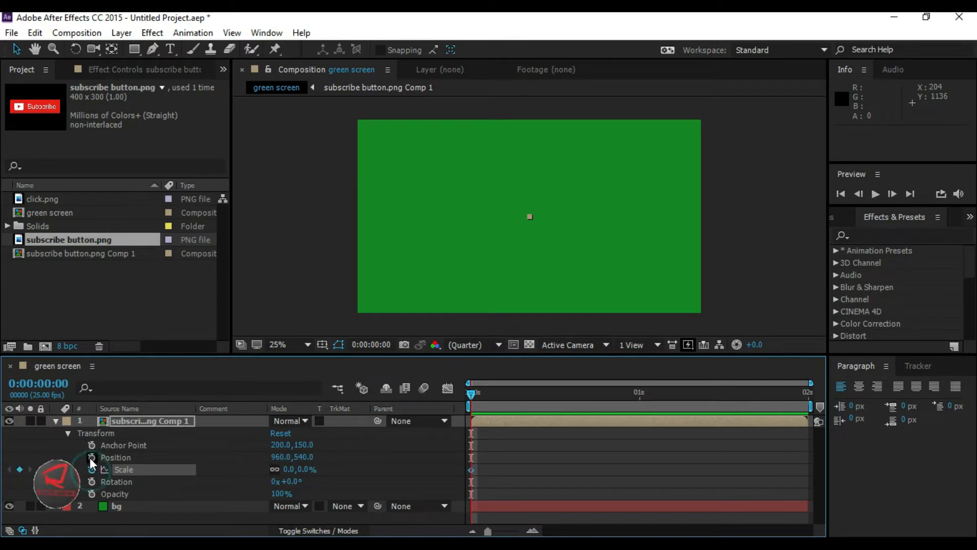
left_click(92, 457)
- Keyframe the subscribe button's Scale at 100% on 0:00:00:14 and at 110% on 0:00:00:20
left_click_drag(471, 392, 566, 417)
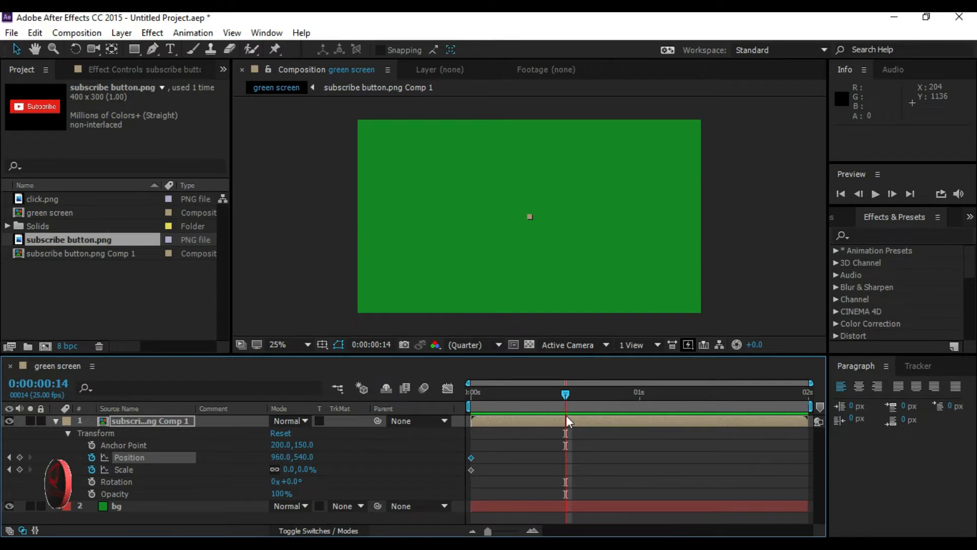
left_click(288, 468)
type("100")
key("Return")
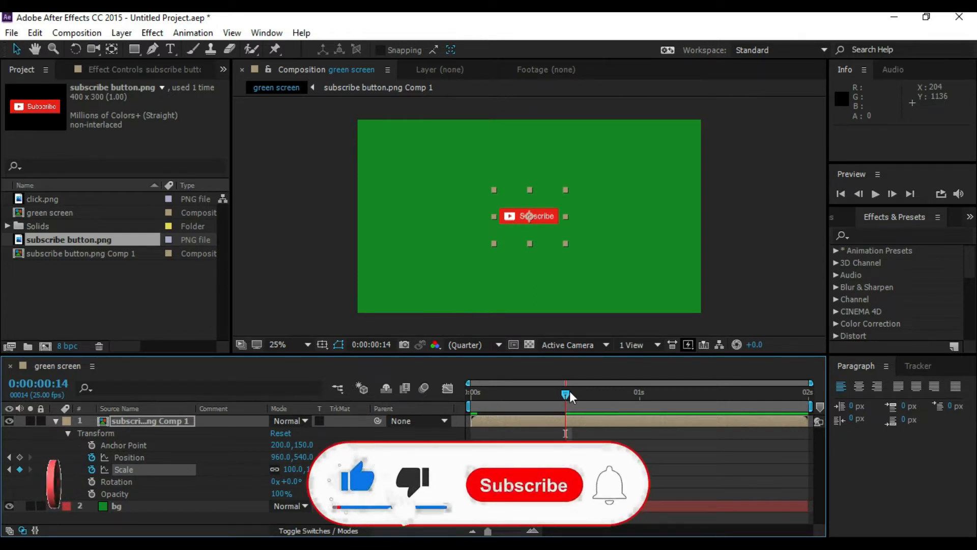
left_click_drag(566, 392, 597, 398)
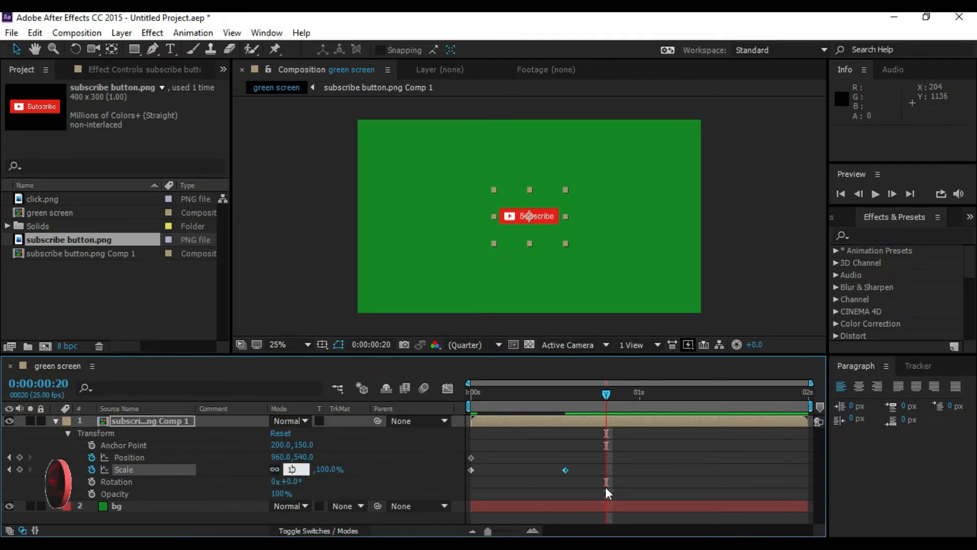
key("Return")
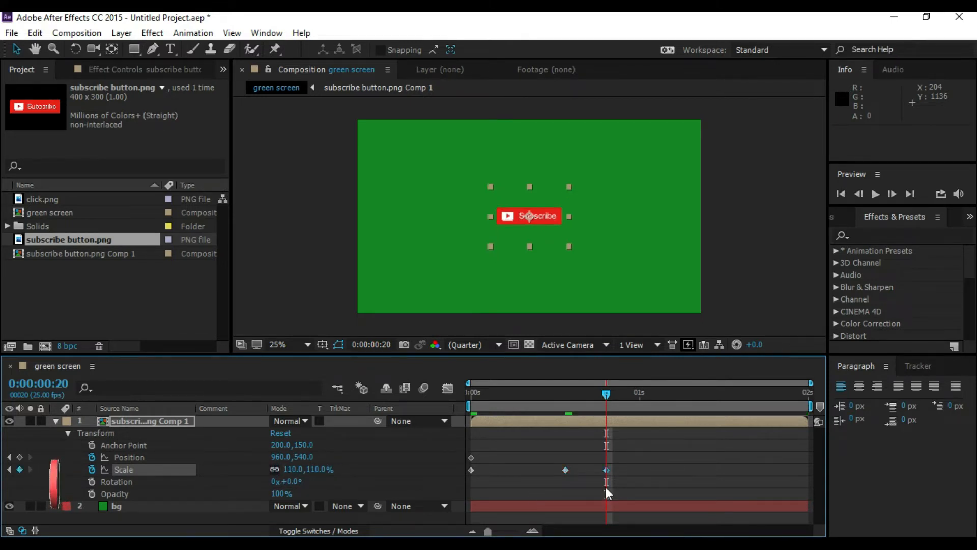
- Keyframe the subscribe button's Scale back to 100% at 0:00:01:00
left_click_drag(612, 392, 643, 398)
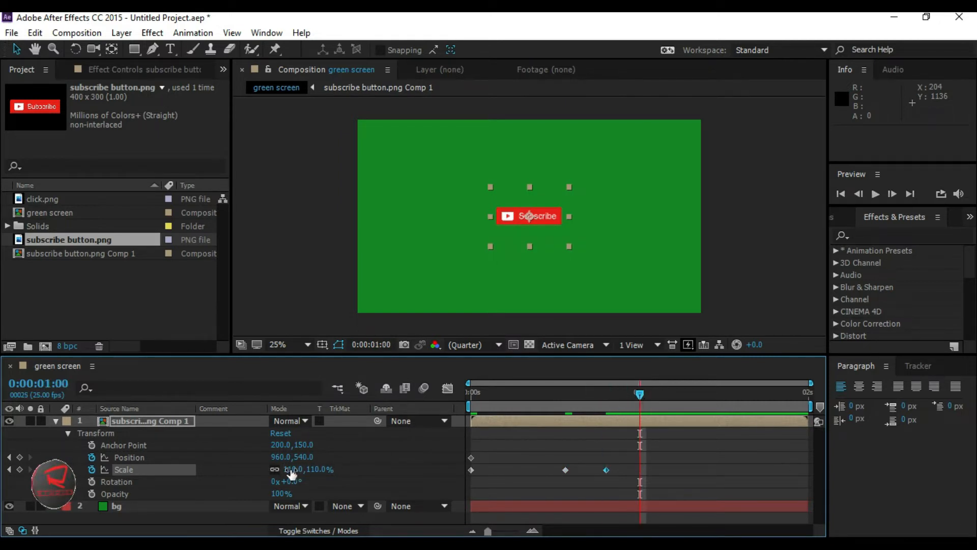
key("BackSpace")
key("BackSpace")
type("00")
key("Return")
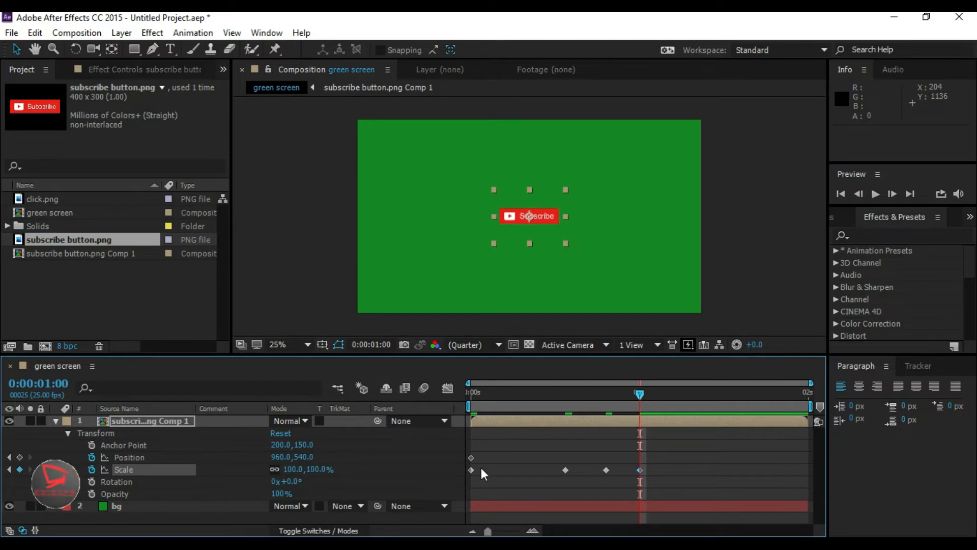
- Add a 110% Scale keyframe to the subscribe button layer at 0:00:01:05
left_click_drag(642, 392, 666, 395)
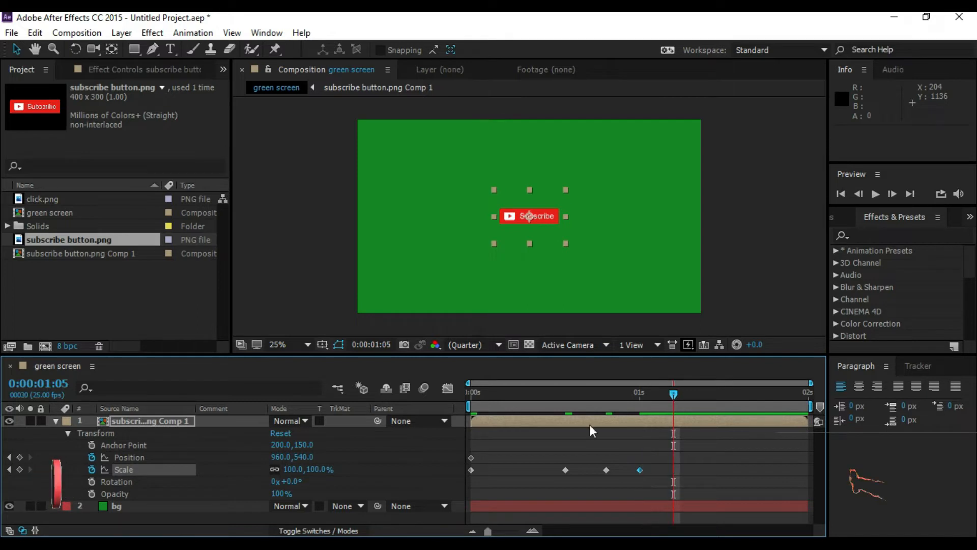
left_click(292, 470)
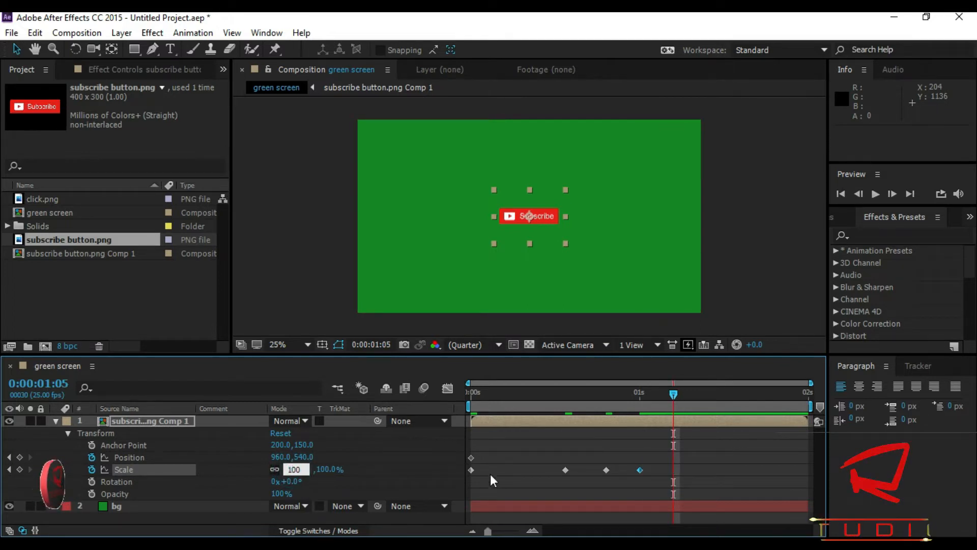
type("110")
key("Return")
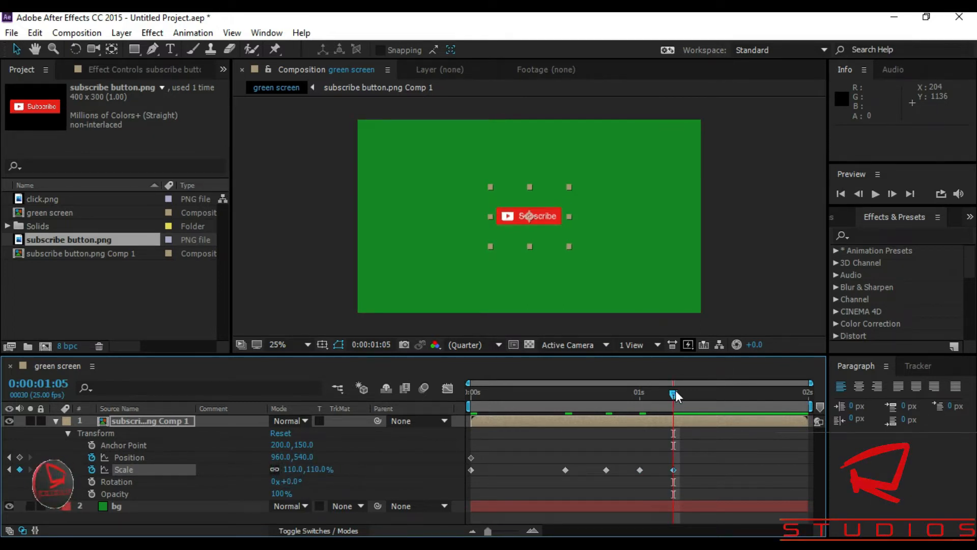
- Add a 100% Scale keyframe to the subscribe button layer at 0:00:01:11
left_click_drag(679, 393, 789, 397)
left_click_drag(734, 414, 717, 417)
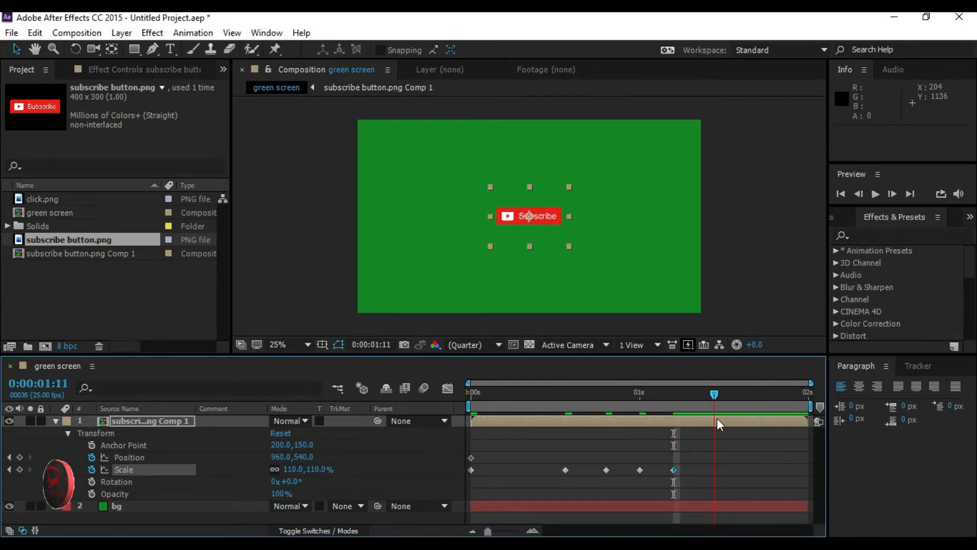
left_click(292, 468)
type("1")
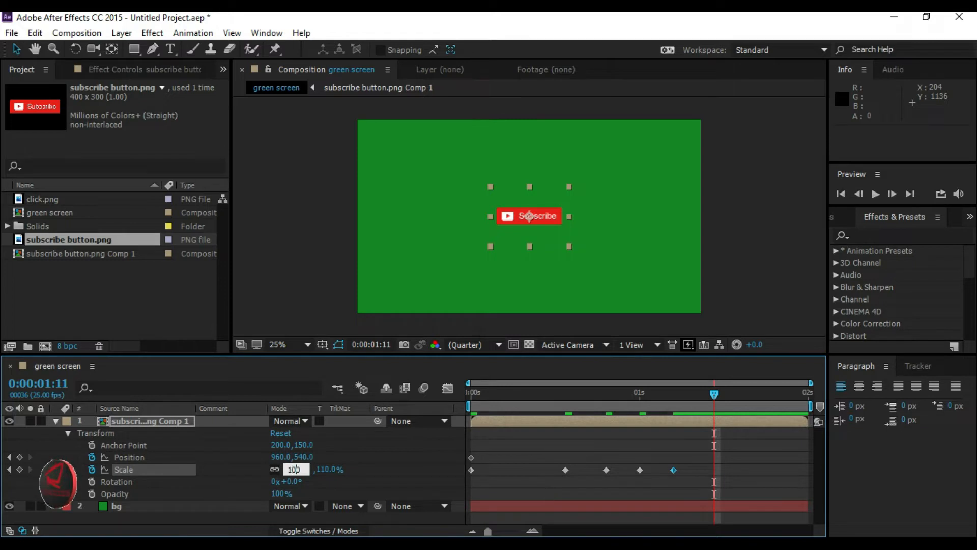
type("00")
key("Return")
- Shrink the subscribe button to 0% with a Scale keyframe at 0:00:01:24
left_click_drag(715, 394, 823, 403)
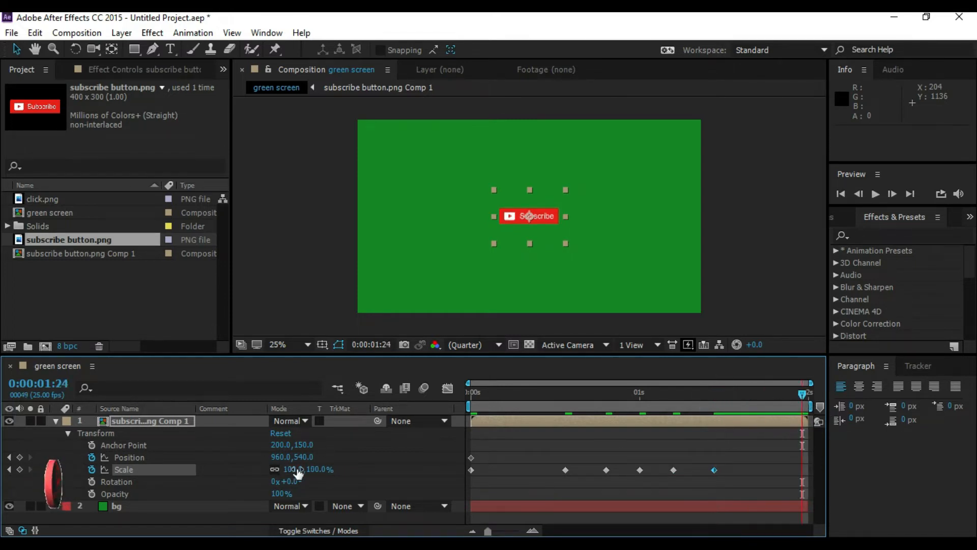
key("BackSpace")
key("BackSpace")
key("BackSpace")
type("0")
key("Return")
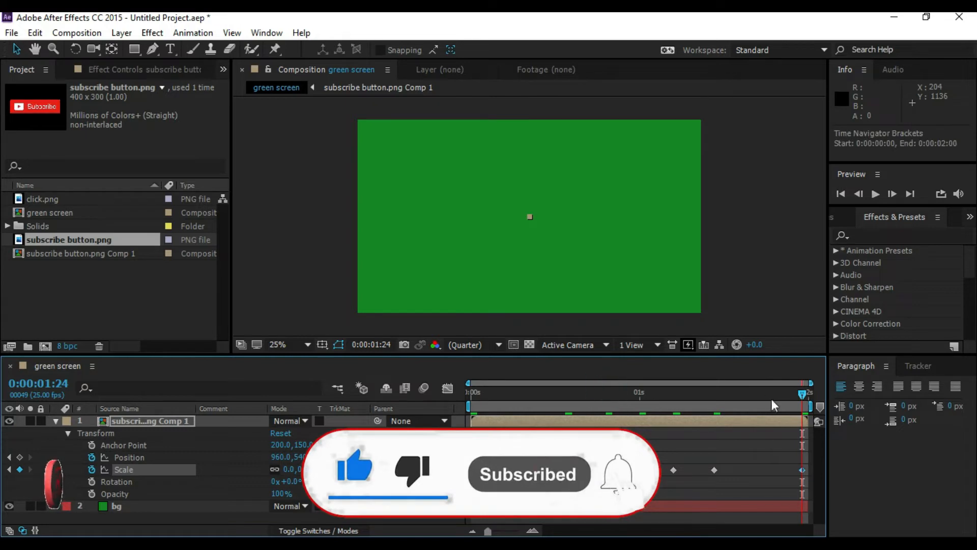
- At 0:00:00:20, add click.png above the subscribe button layer and pre-compose it, leaving all attributes in the green screen composition
left_click_drag(803, 393, 609, 444)
left_click(55, 421)
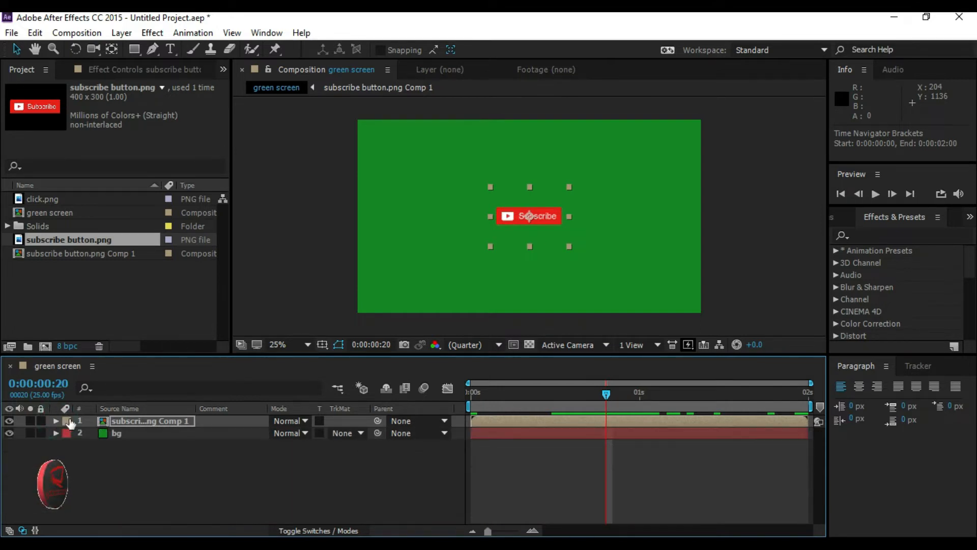
left_click_drag(60, 196, 124, 421)
right_click(152, 421)
mouse_move(211, 447)
left_click(214, 461)
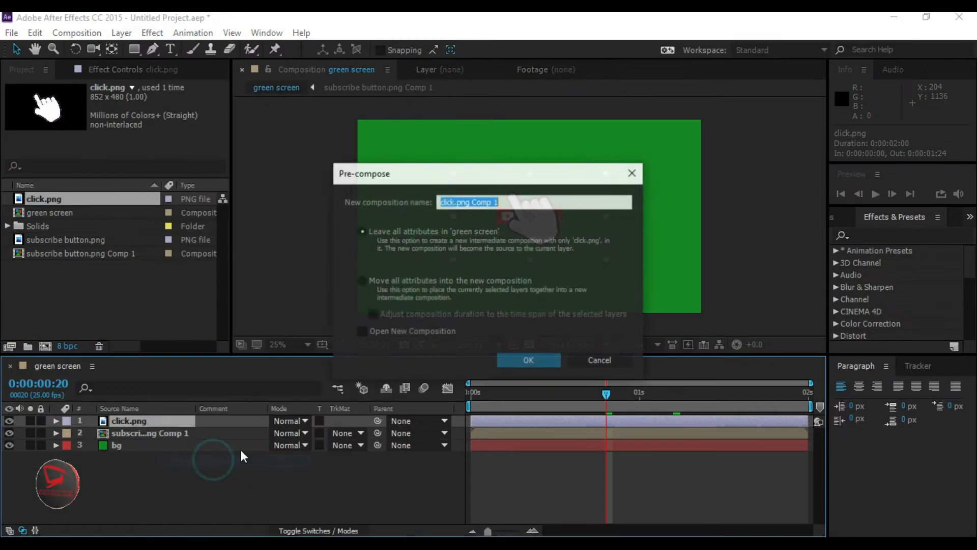
left_click(529, 361)
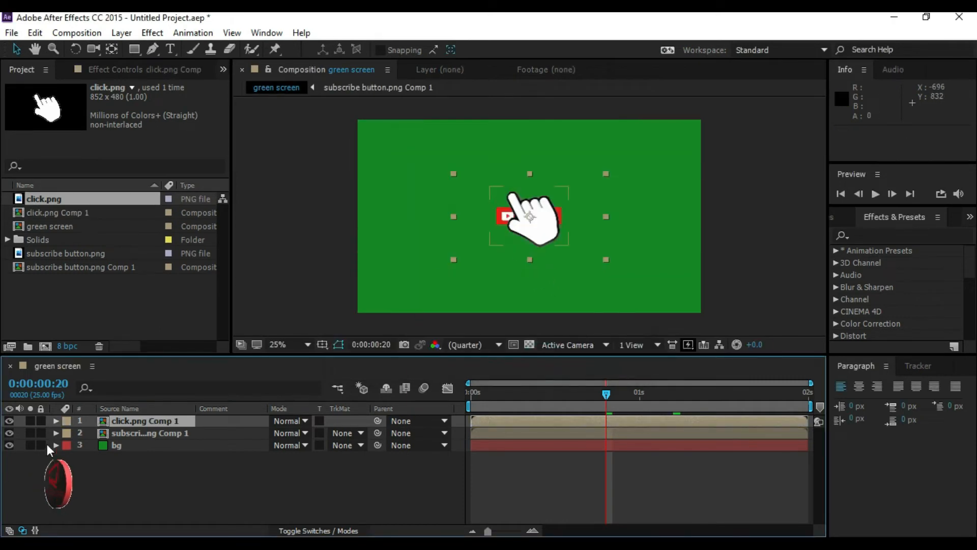
- Scale the hand layer to 40% and position it at 1022, 585 over the Subscribe button
left_click(56, 421)
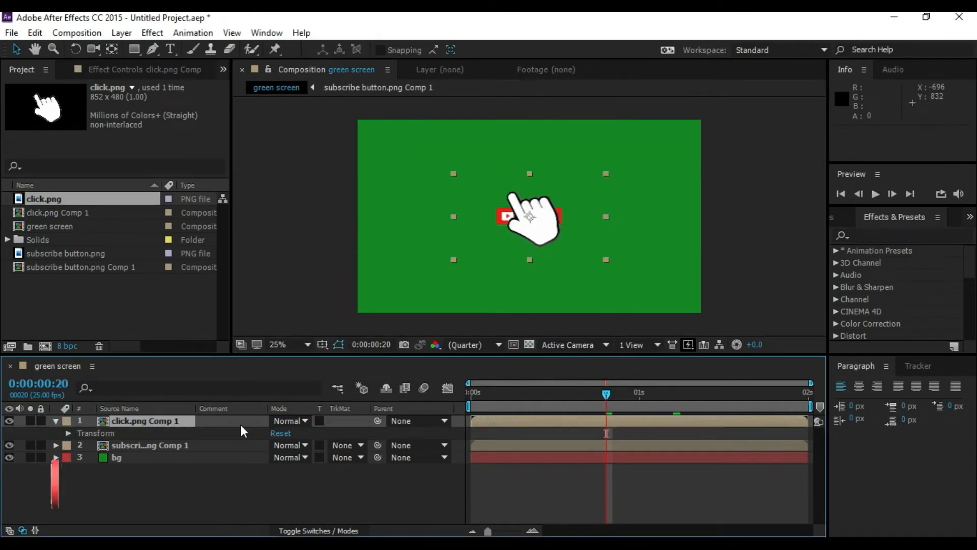
left_click(67, 430)
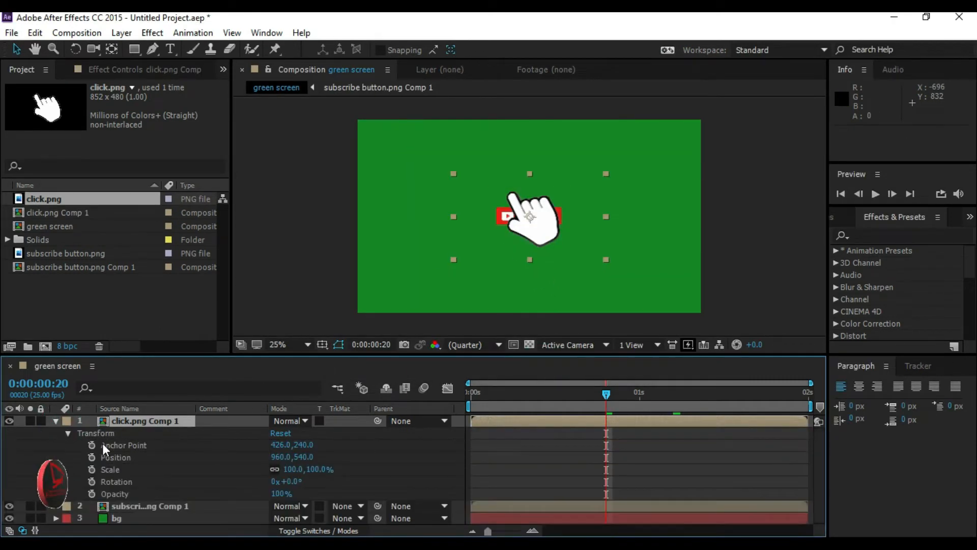
left_click_drag(284, 457, 252, 461)
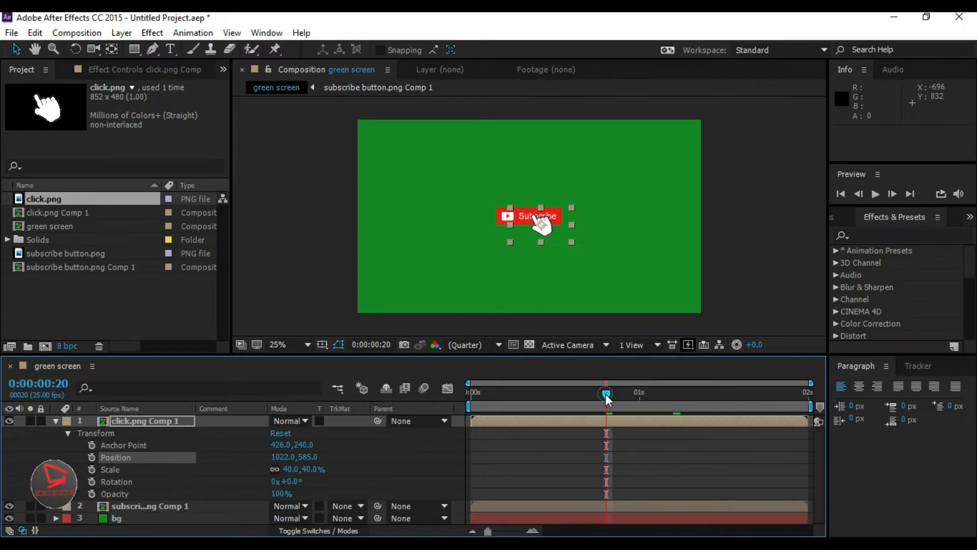
- Start a Scale keyframe on the hand layer at 0:00:00:18
left_click_drag(601, 393, 594, 395)
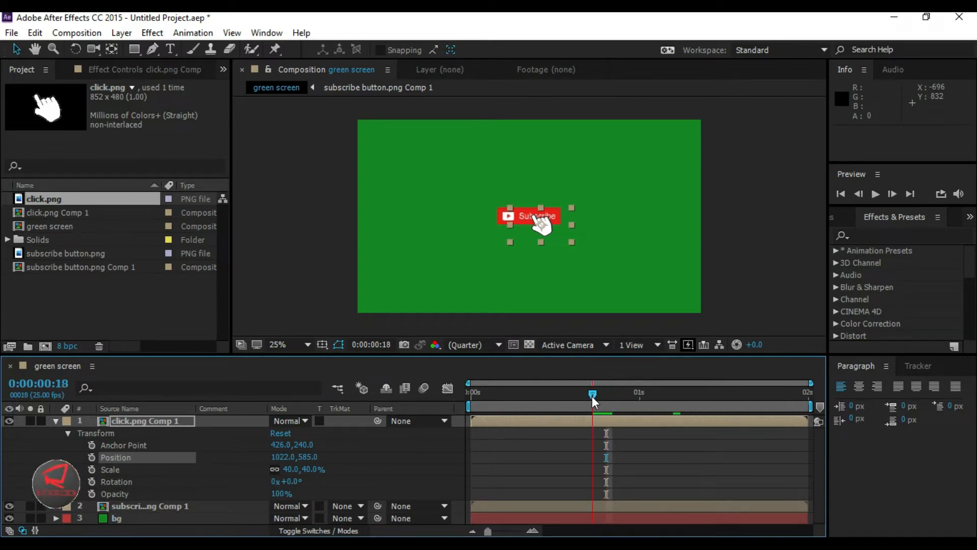
left_click(92, 469)
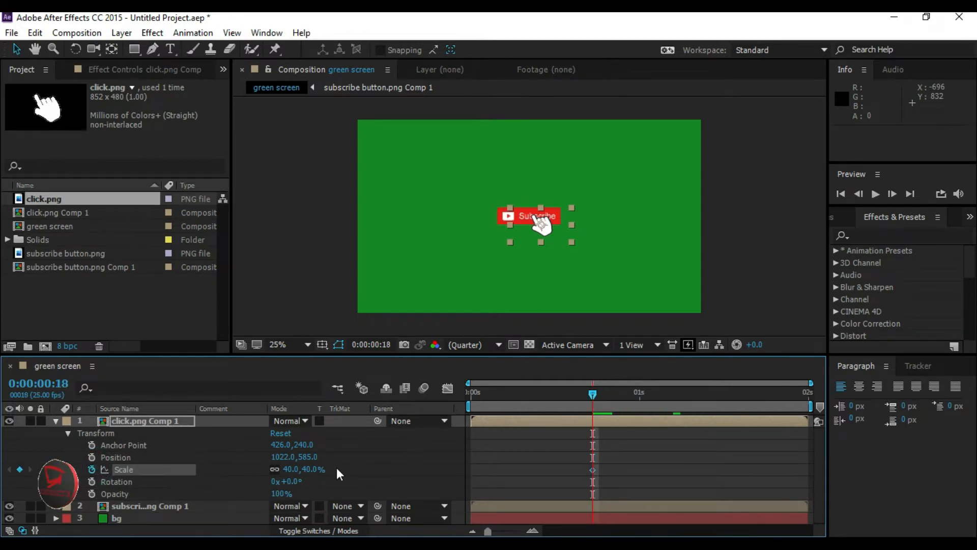
- Remove the Scale keyframing from the hand layer and set its Opacity to 0%
left_click(290, 469)
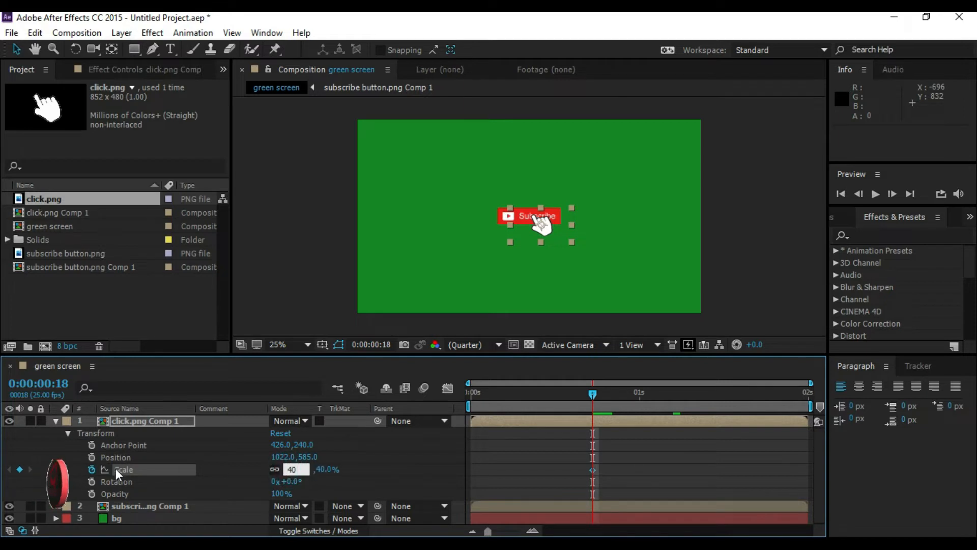
left_click(93, 468)
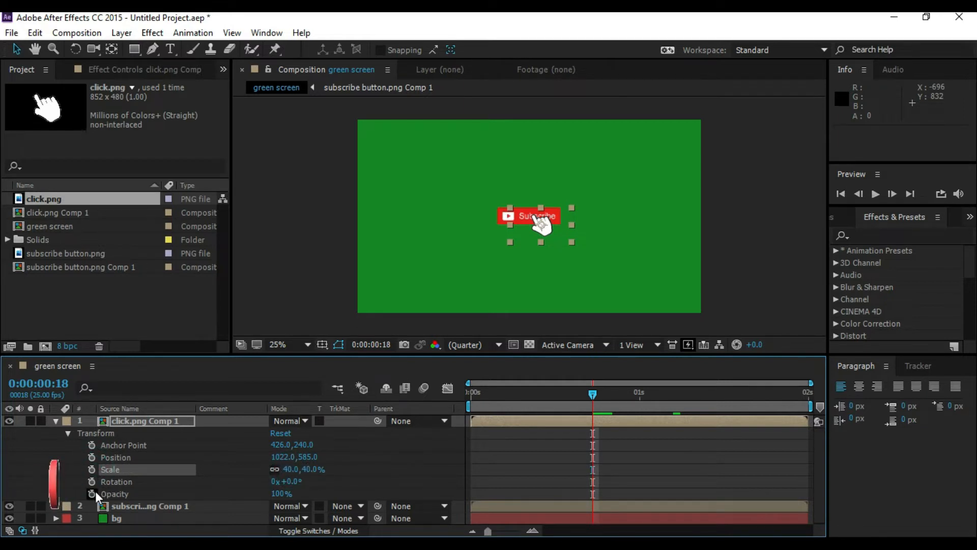
left_click(179, 491)
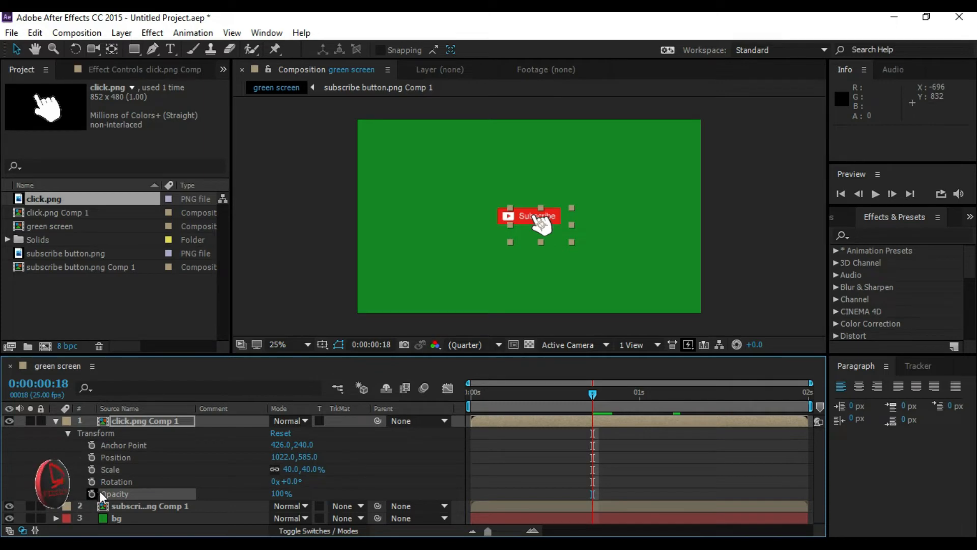
left_click(281, 493)
type("0")
left_click(413, 484)
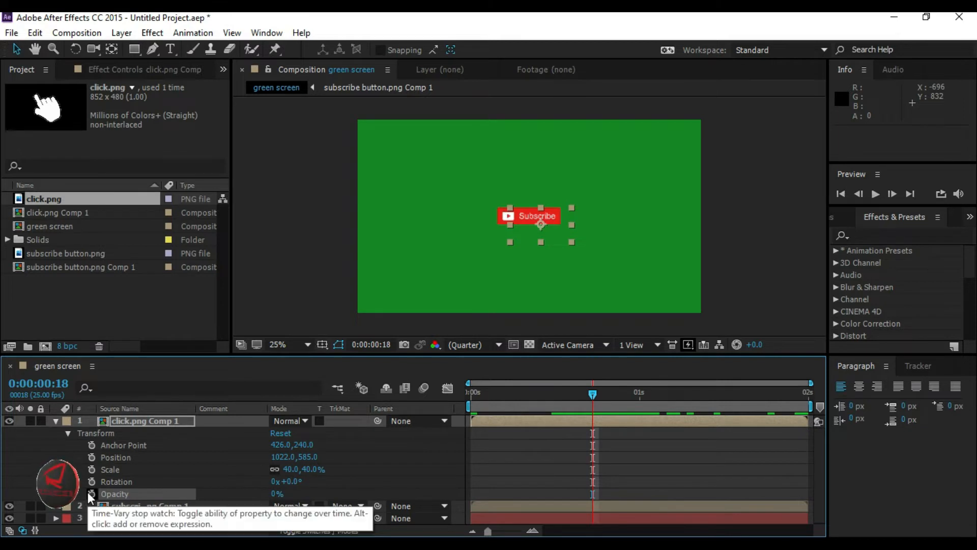
- Fade the hand layer in with Opacity keyframes of 0% at 0:00:00:13 and 100% at 0:00:00:21
left_click_drag(590, 394, 560, 396)
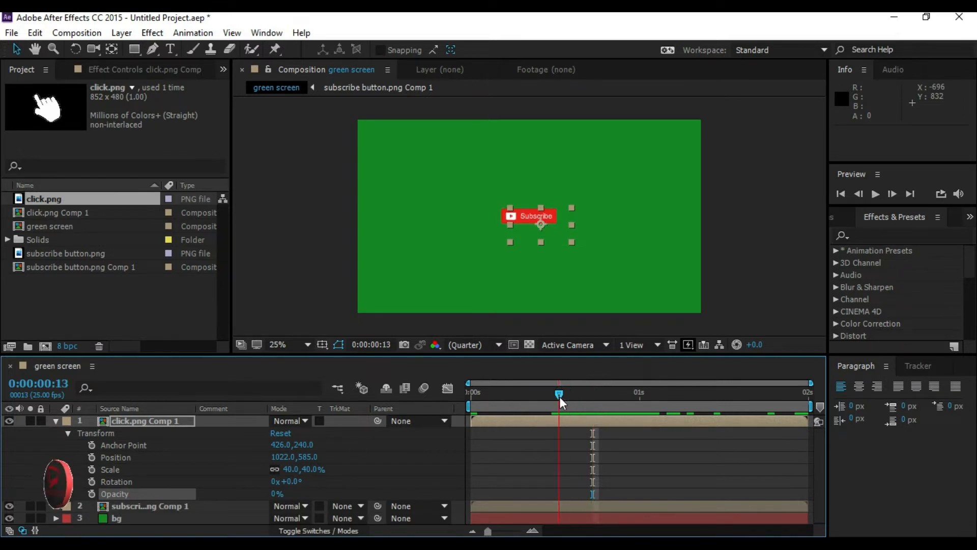
left_click(92, 494)
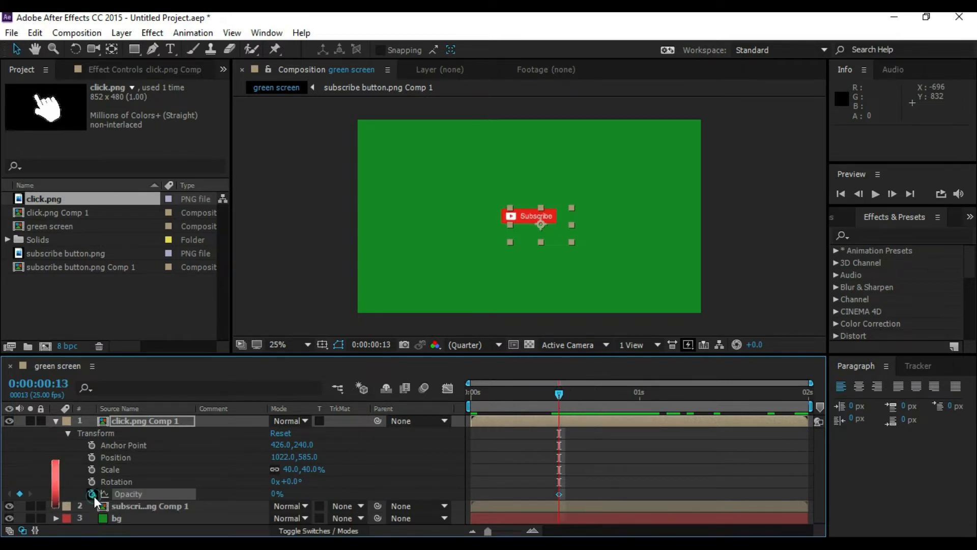
left_click_drag(563, 397, 612, 417)
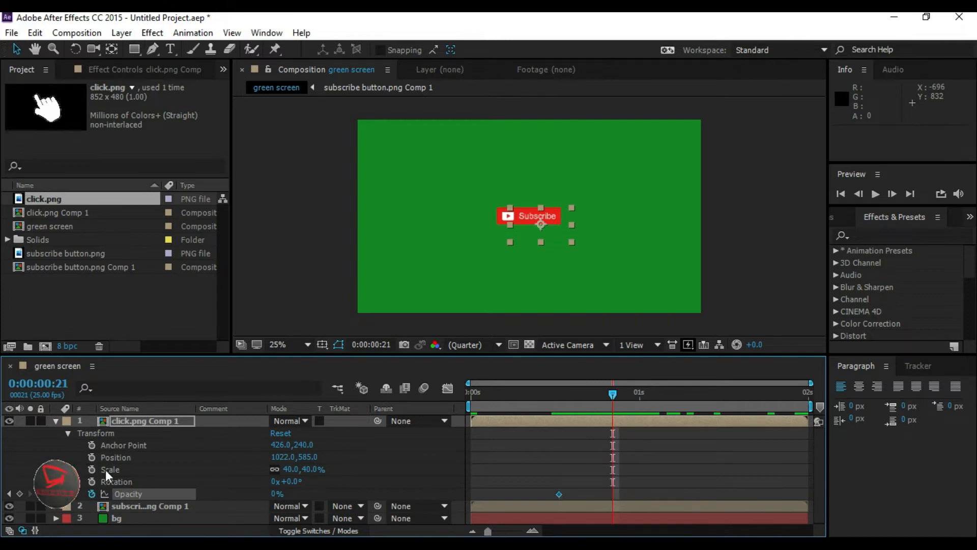
left_click(275, 493)
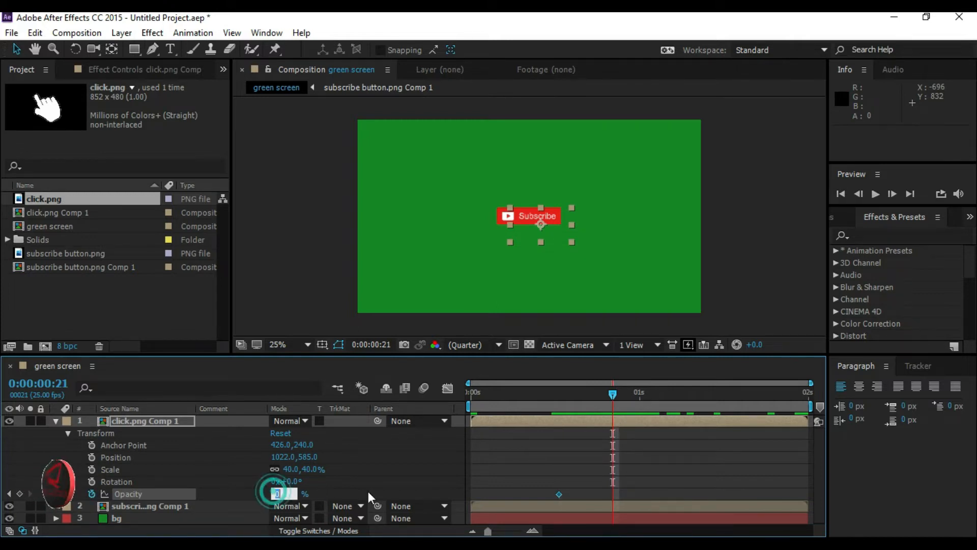
type("100")
key("Return")
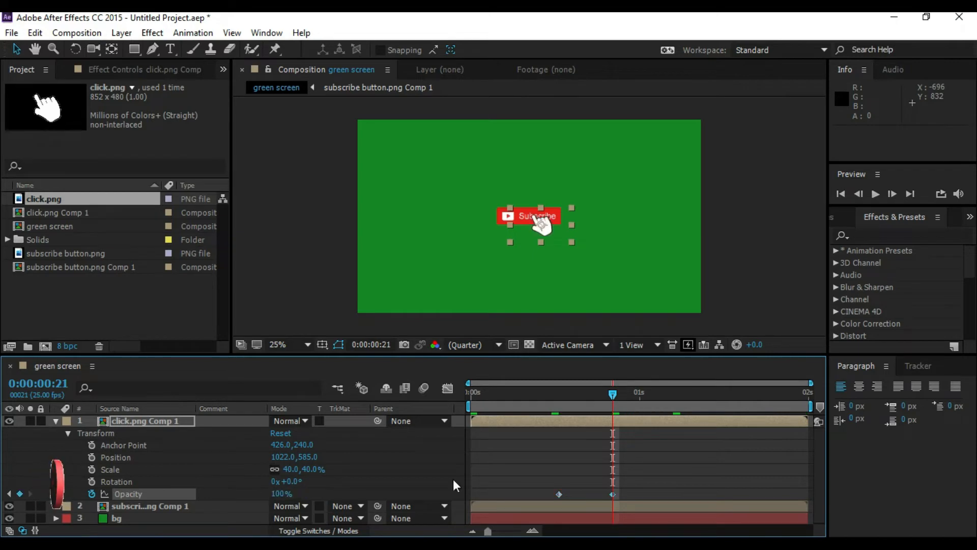
- Animate the hand layer's Scale with keyframes of 50% at 0:00:00:21 and 40% at 0:00:01:01
left_click(91, 469)
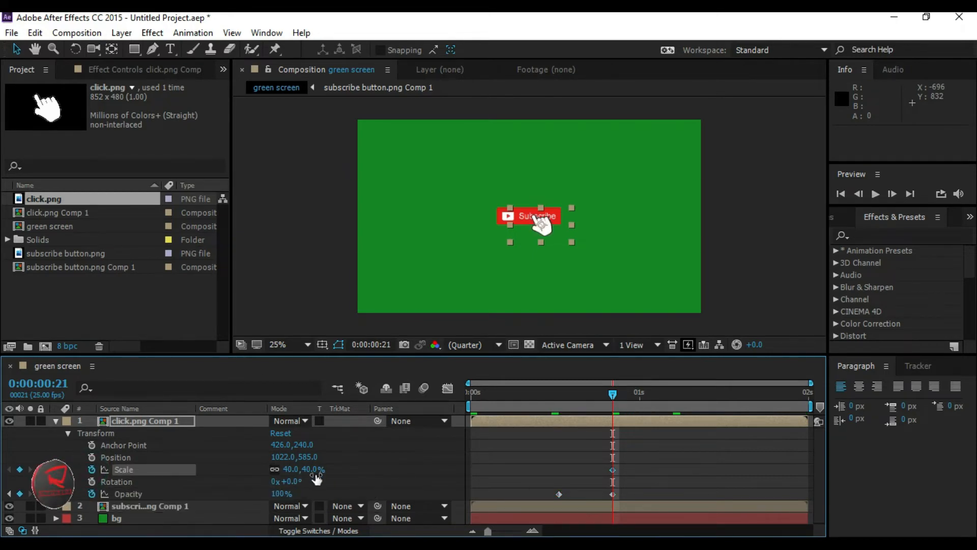
left_click(288, 469)
type("50")
key("Return")
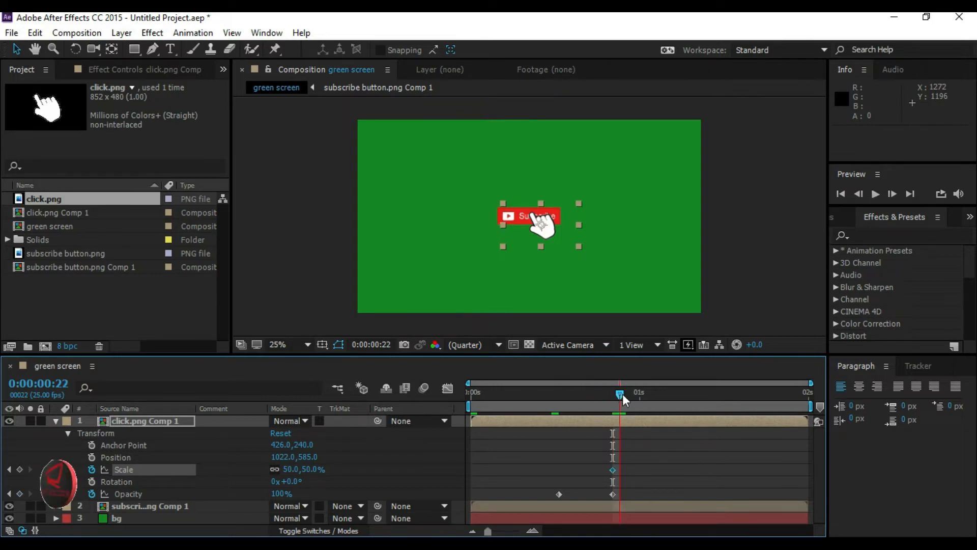
left_click_drag(632, 400, 647, 405)
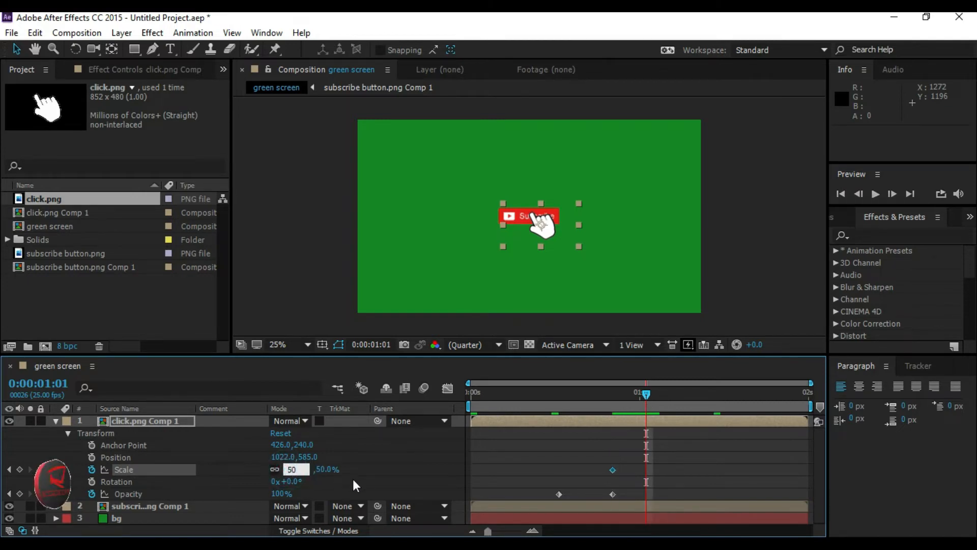
type("40")
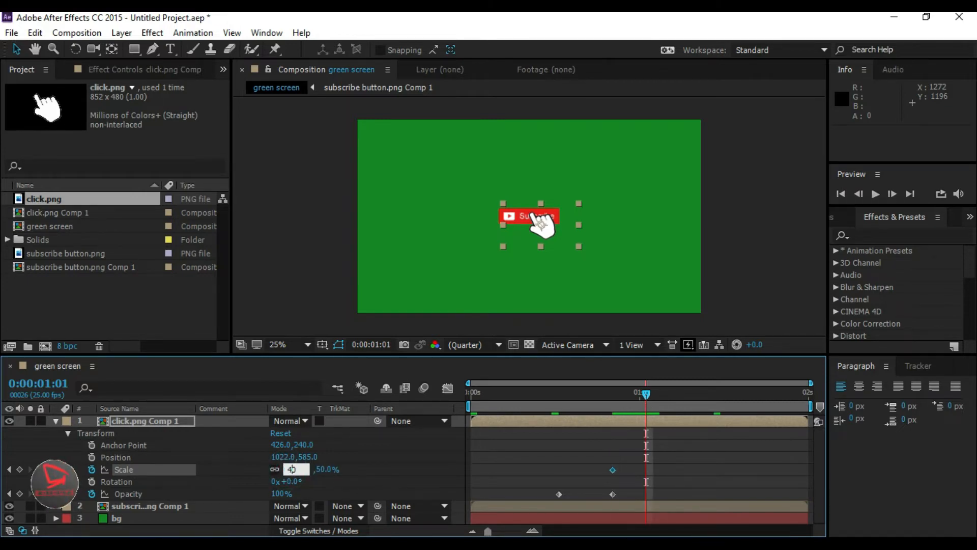
key("Return")
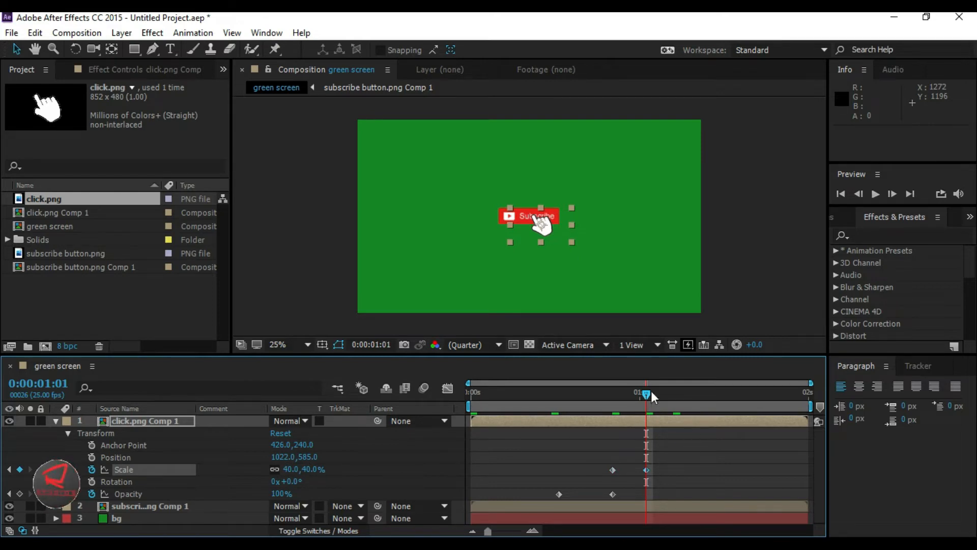
- At 0:00:01:24, move the hand layer to 1033, 684 and set an Opacity keyframe of 0%
left_click_drag(647, 392, 659, 403)
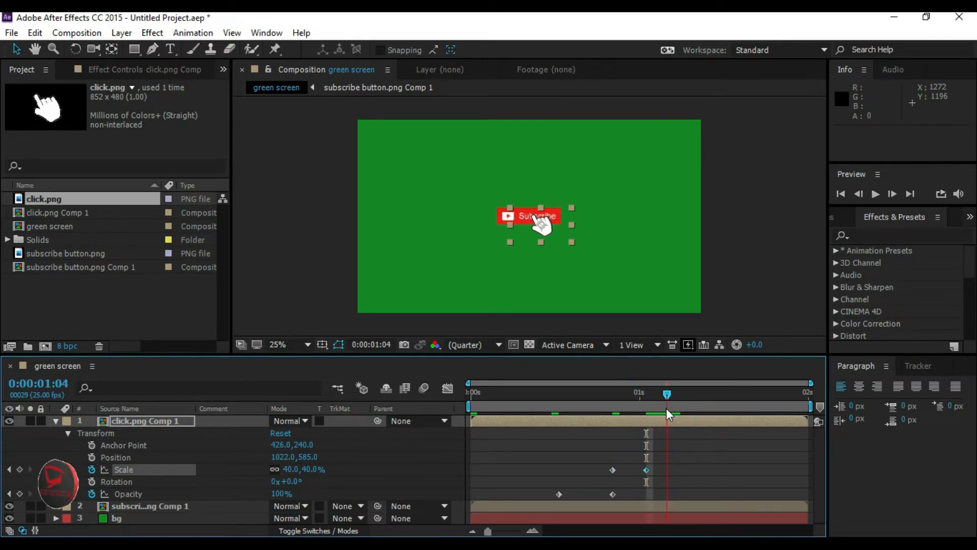
left_click_drag(677, 416, 768, 429)
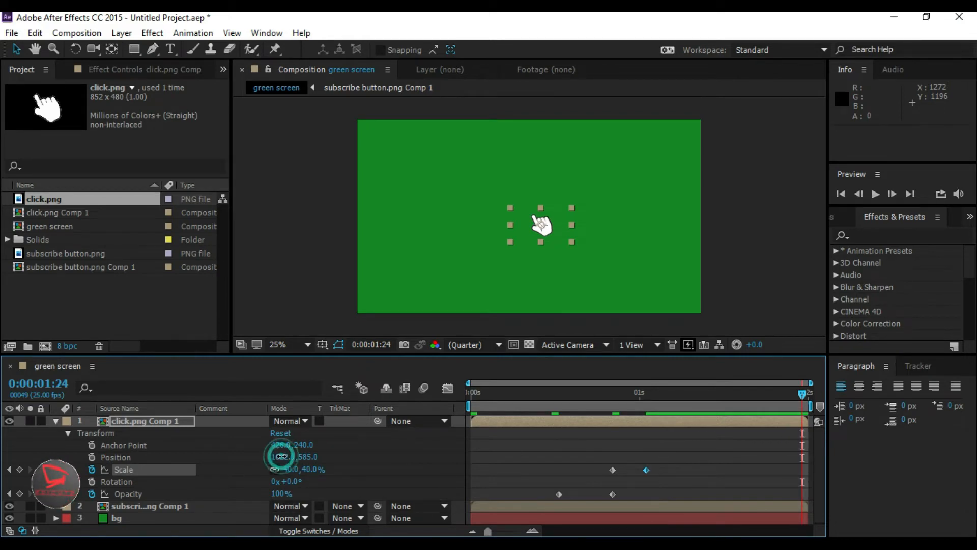
left_click_drag(281, 457, 369, 466)
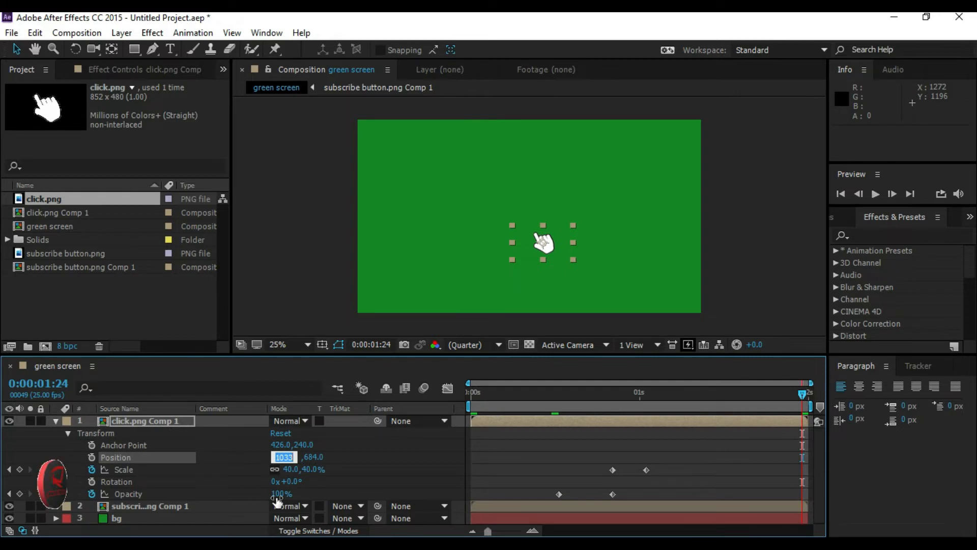
left_click(280, 493)
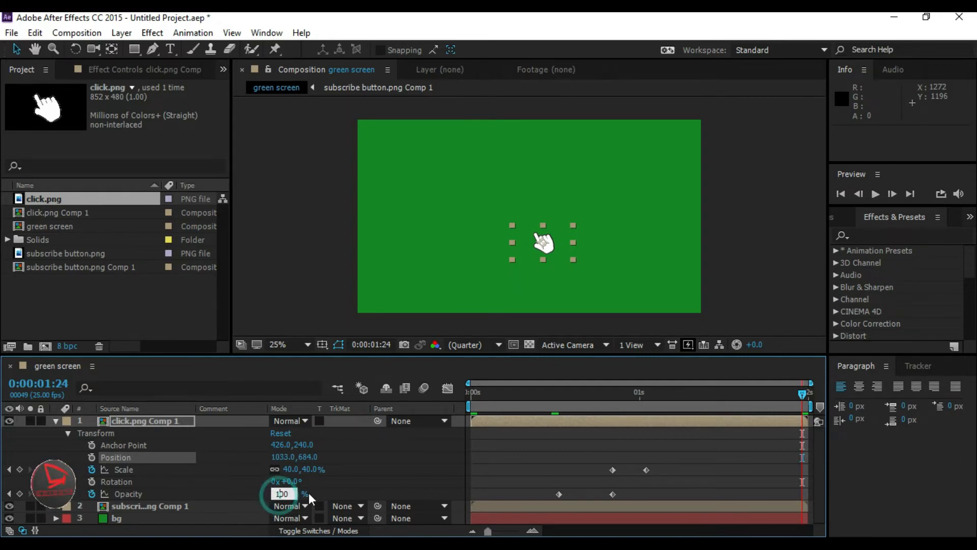
type("0")
key("Return")
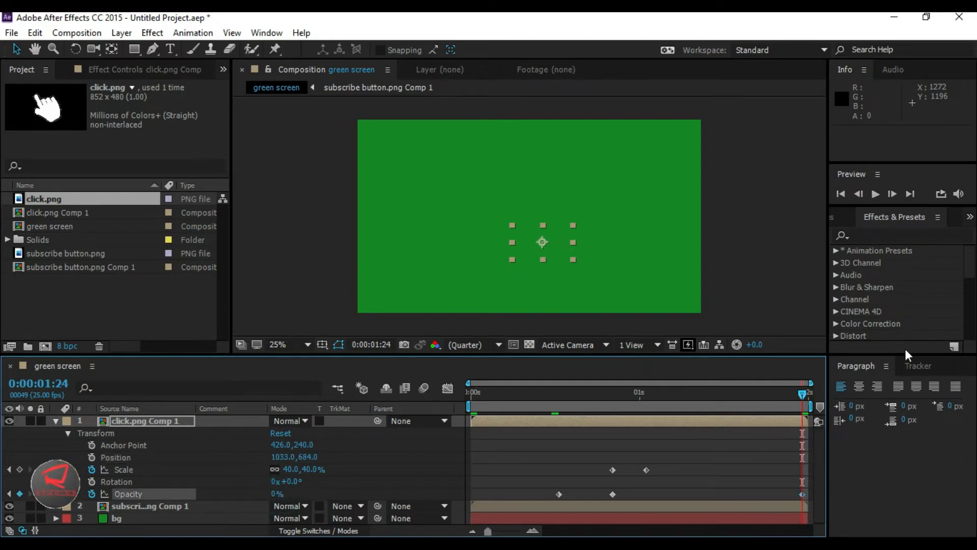
- Start a Position keyframe on the hand layer at 0:00:00:21, placing it over the Subscribe button at 1044, 606
left_click_drag(804, 402, 516, 407)
mouse_move(593, 405)
left_mouse_down()
mouse_move(679, 412)
mouse_move(608, 412)
left_mouse_up()
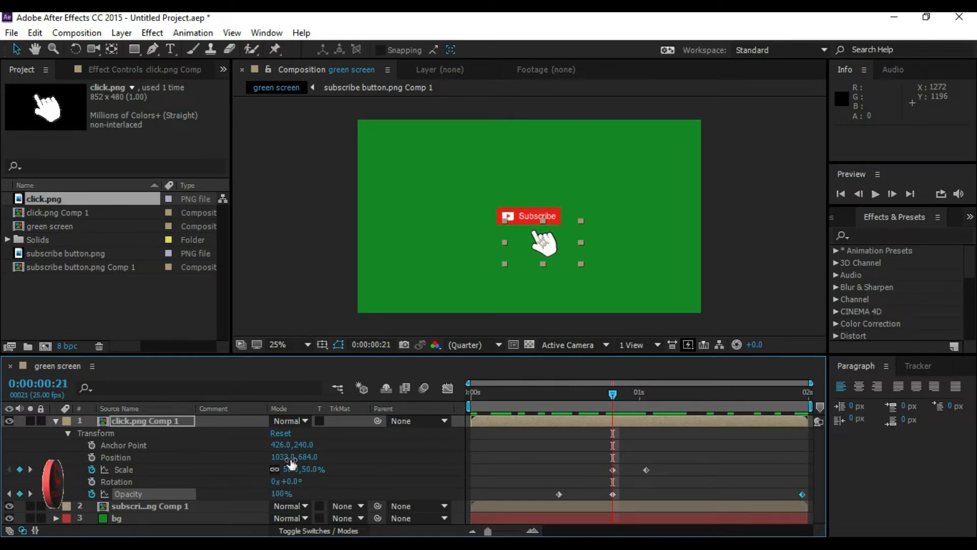
left_click_drag(279, 455, 257, 458)
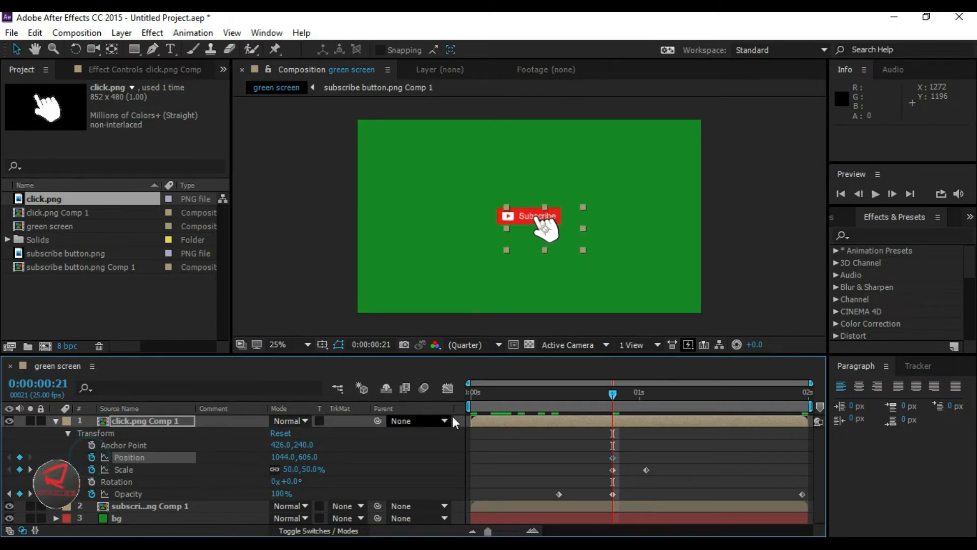
- At 0:00:01:01, add a Position keyframe holding the hand in place and set its Opacity to 100%
left_click_drag(613, 394, 648, 404)
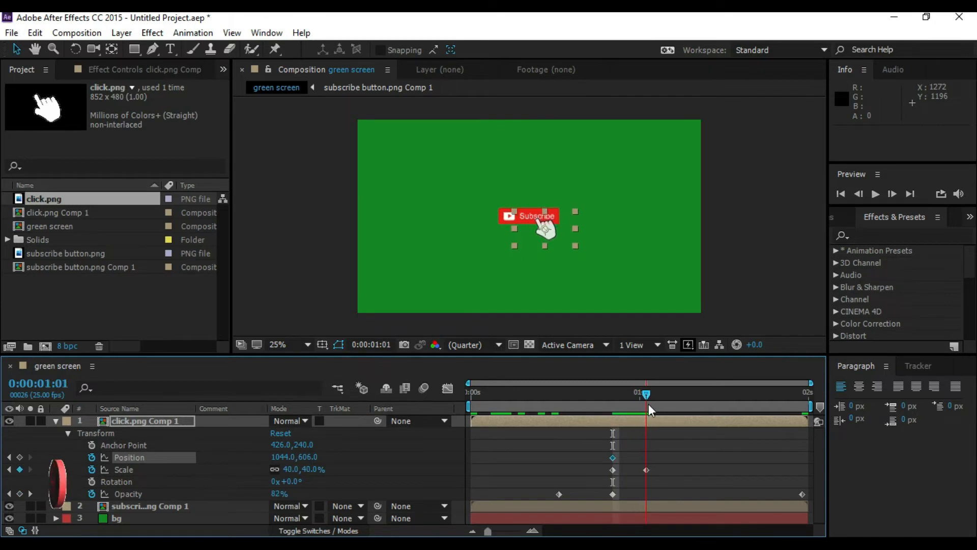
mouse_move(648, 404)
left_mouse_down()
mouse_move(576, 403)
mouse_move(659, 417)
mouse_move(648, 416)
left_mouse_up()
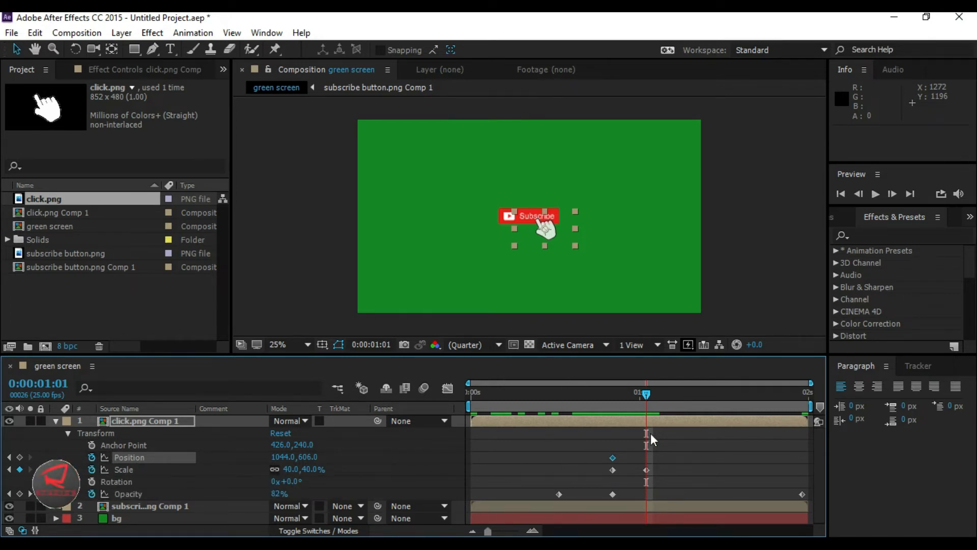
mouse_move(642, 395)
left_mouse_down()
mouse_move(612, 401)
mouse_move(644, 407)
left_mouse_up()
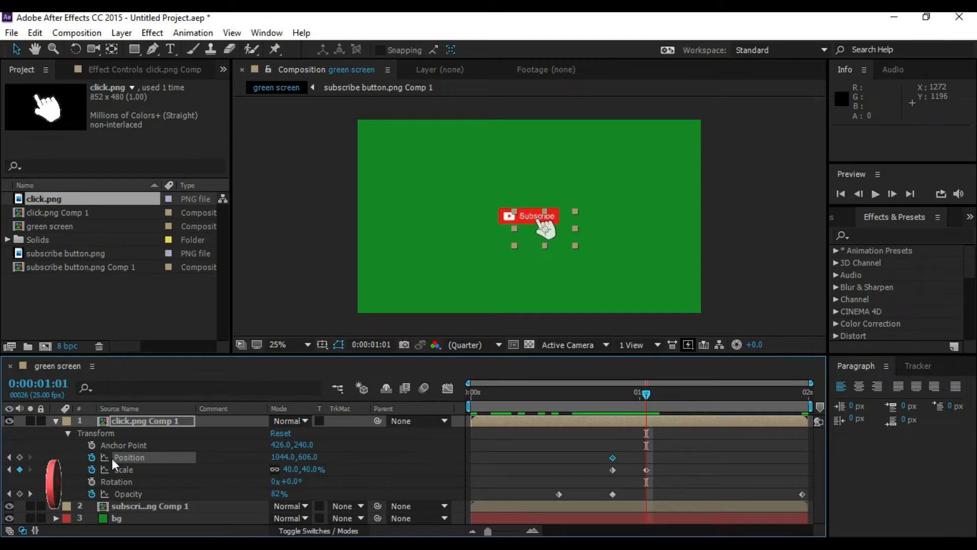
left_click(19, 456)
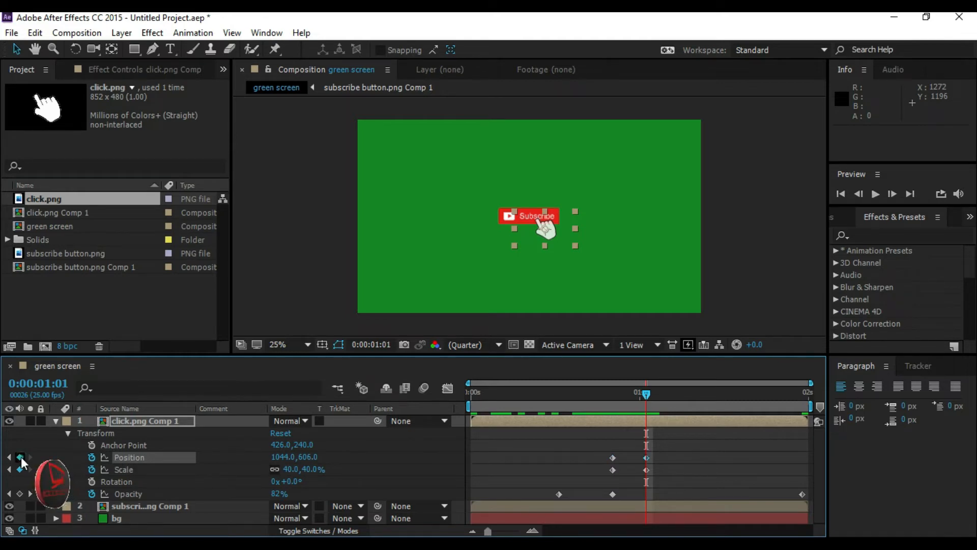
left_click(278, 493)
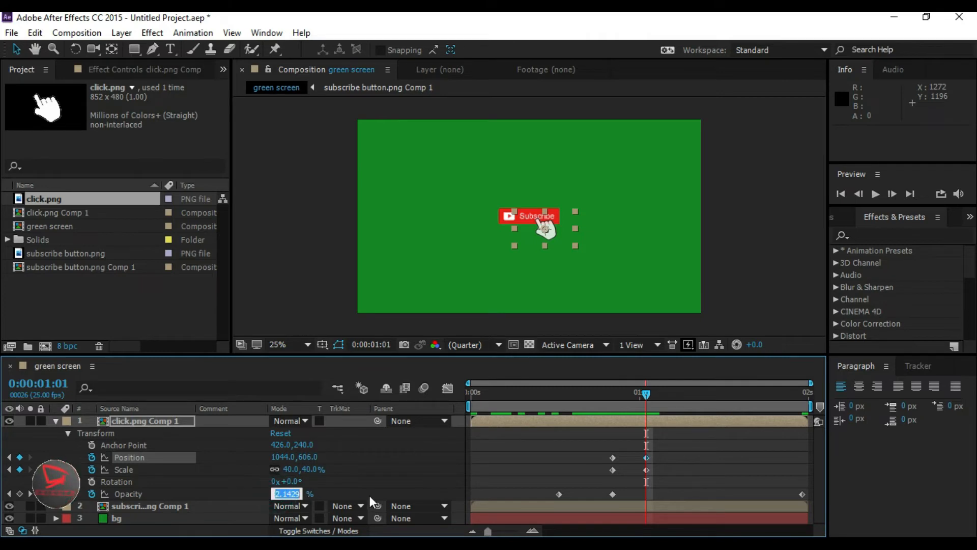
type("100")
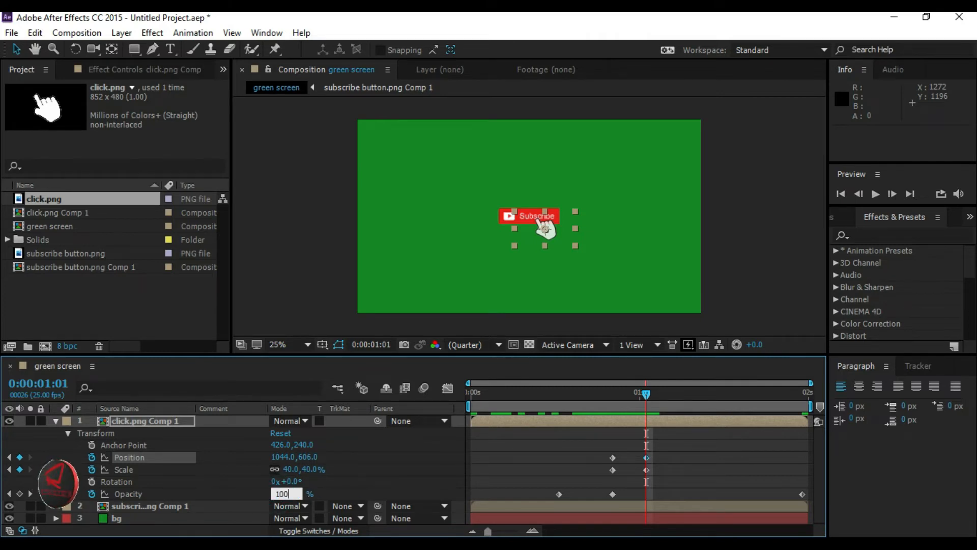
key("Return")
- Move the hand layer away from the button to 1243, 779 with a Position keyframe at 0:00:01:24
left_click(645, 395)
left_click_drag(645, 395, 826, 438)
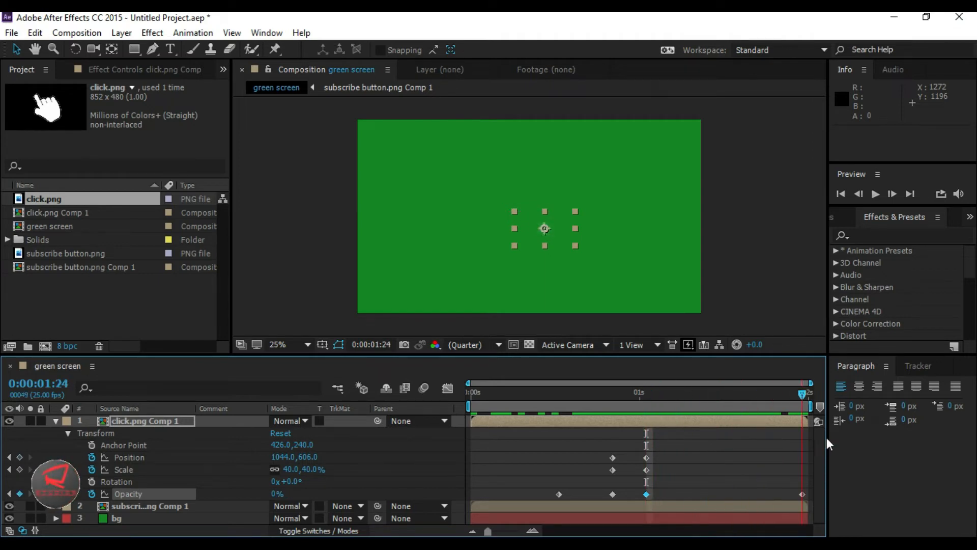
left_click_drag(305, 457, 448, 451)
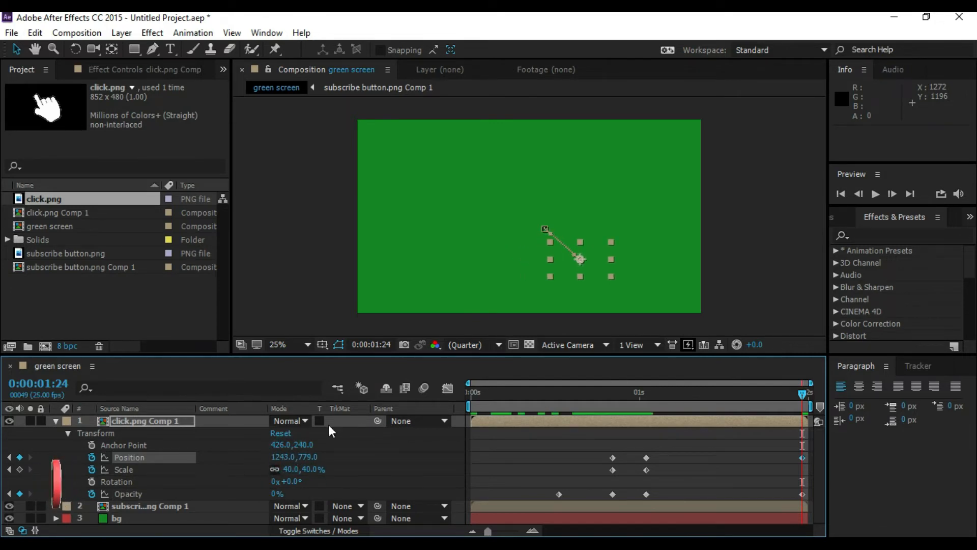
- Preview the finished animation from the start and return the playhead to 0:00:00:00
left_click_drag(802, 394, 424, 411)
key("space")
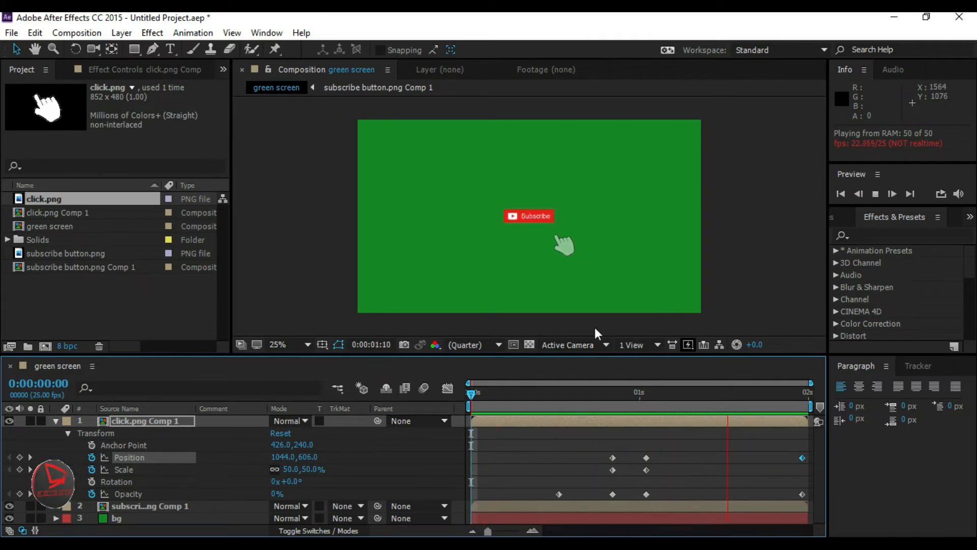
left_click(531, 392)
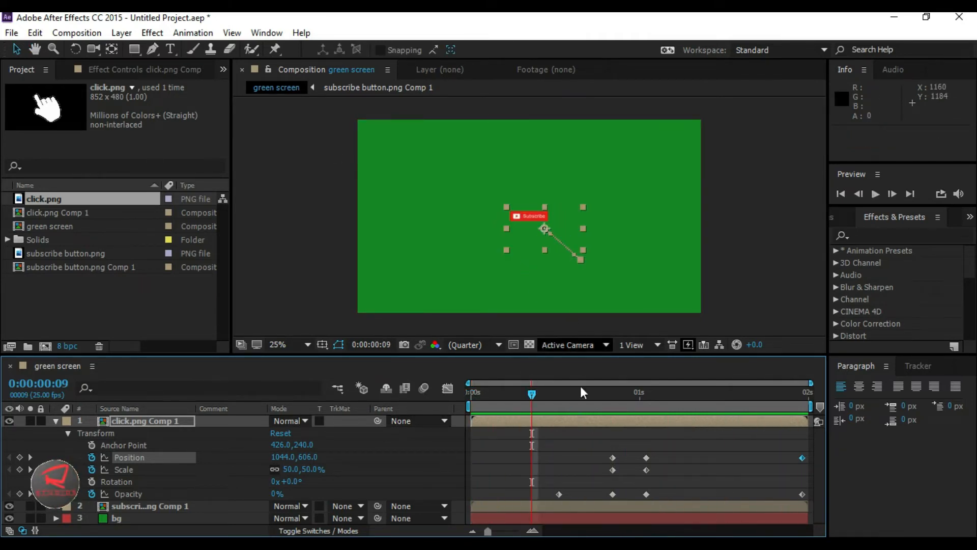
left_click(475, 397)
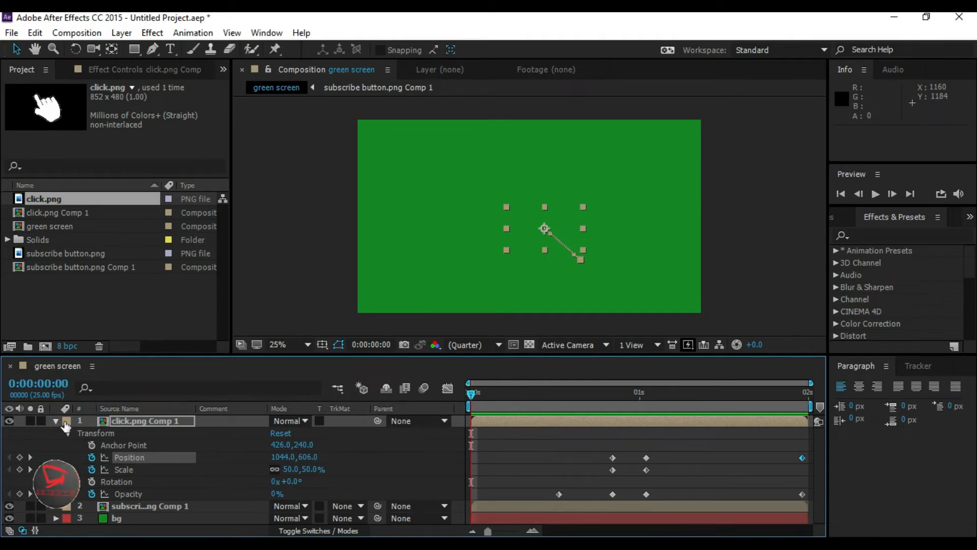
- Collapse the hand layer's properties and send the green screen composition to the Adobe Media Encoder queue
left_click(54, 425)
left_click(54, 421)
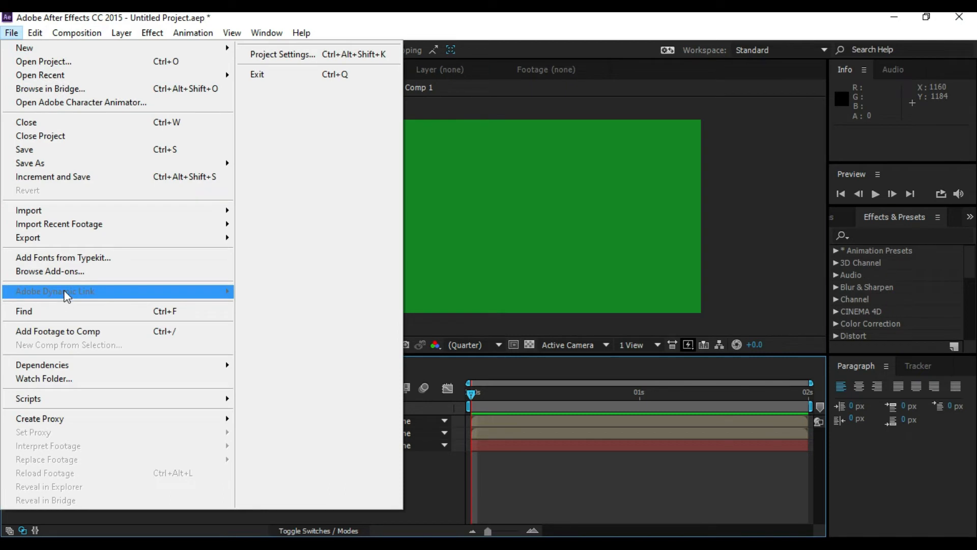
mouse_move(42, 236)
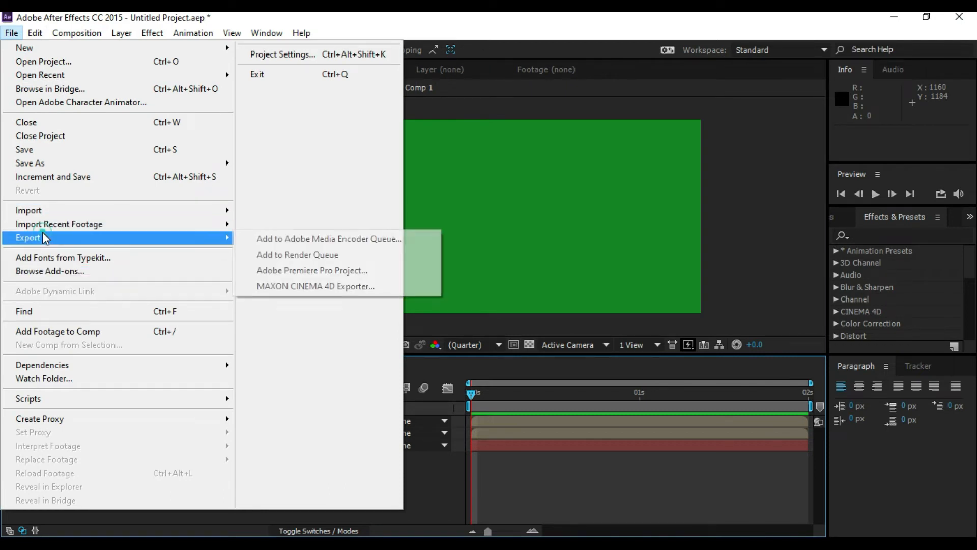
left_click(295, 239)
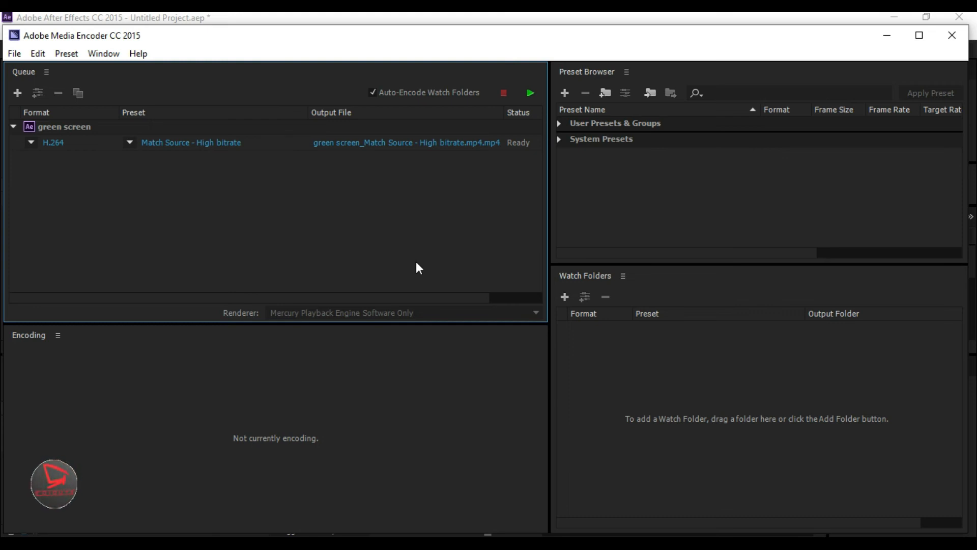
- Set the green screen output to save in the Desktop > THUMB > FILLER folder under its suggested name and start encoding the queue
left_click(398, 147)
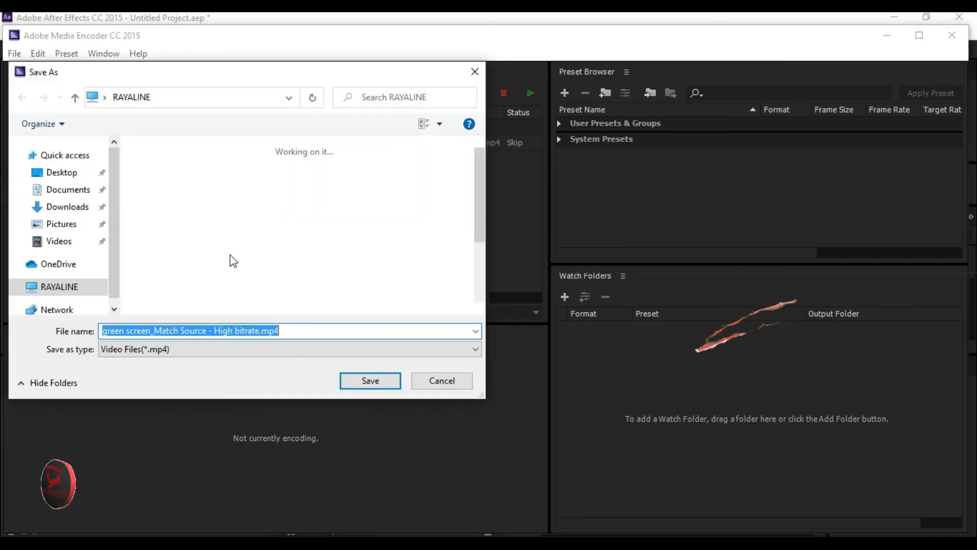
left_click(68, 173)
double_click(168, 209)
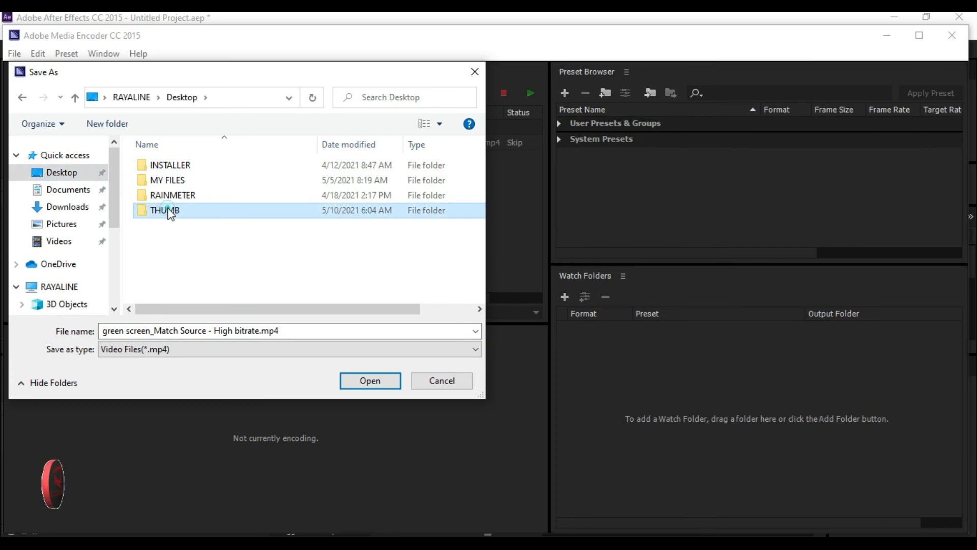
double_click(175, 169)
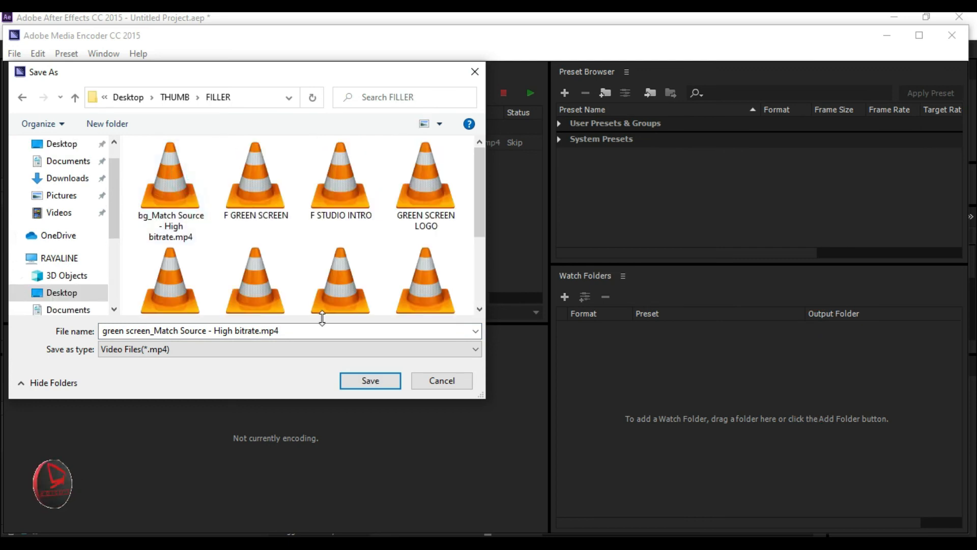
left_click(364, 378)
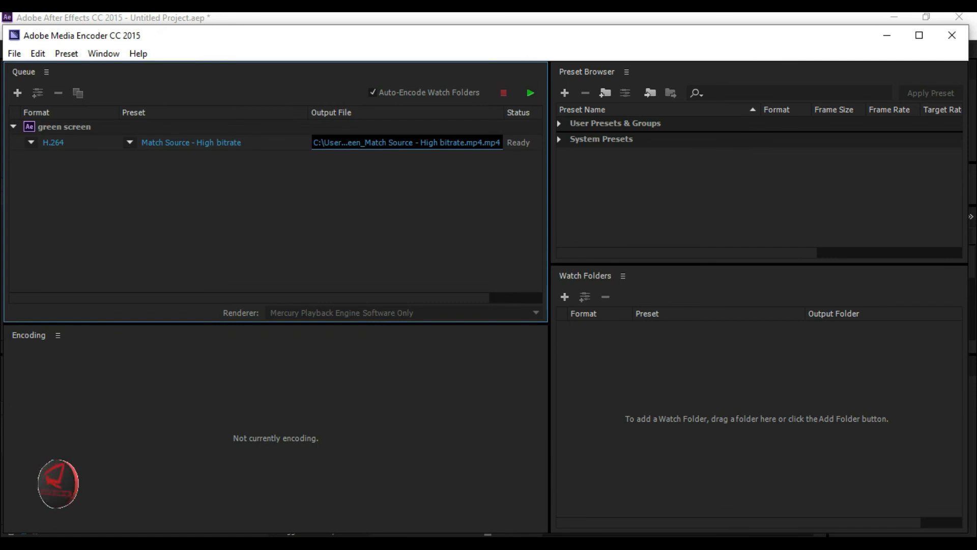
left_click(530, 93)
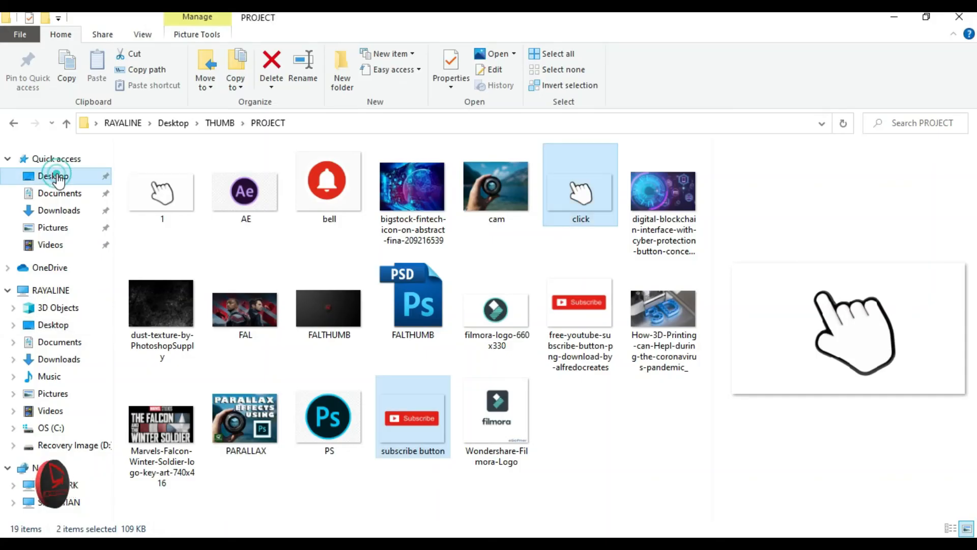
- In File Explorer, find the exported green screen video in Desktop > THUMB > FILLER and play it in VLC media player
left_click(173, 124)
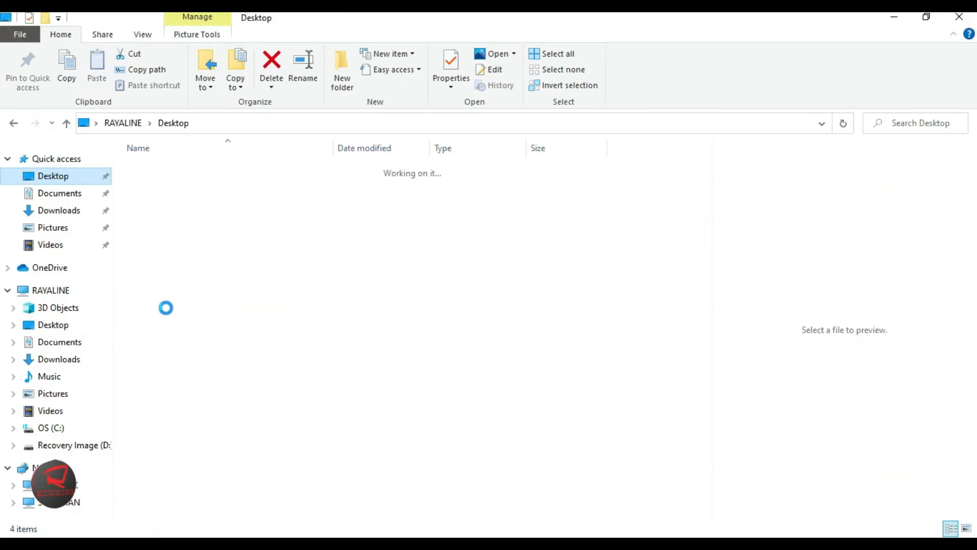
left_click(183, 216)
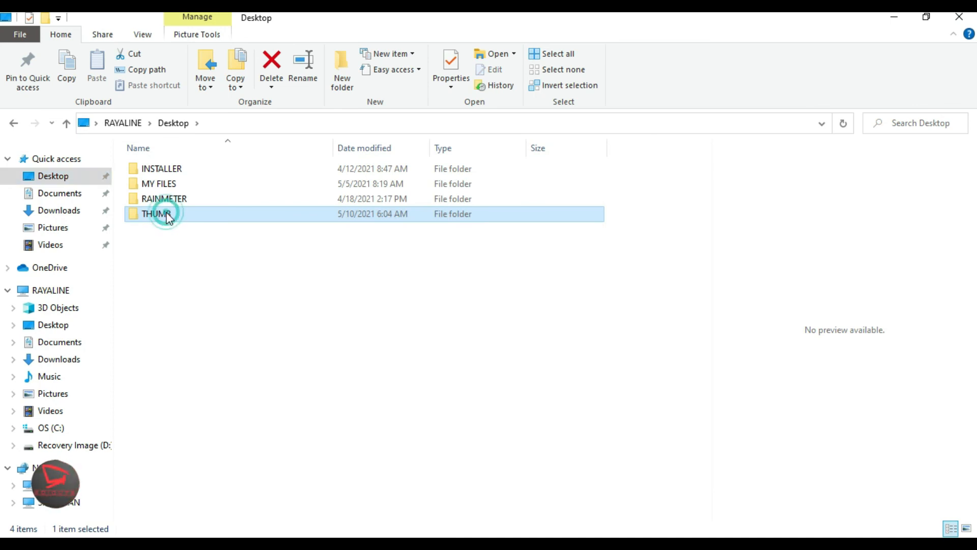
left_click(158, 195)
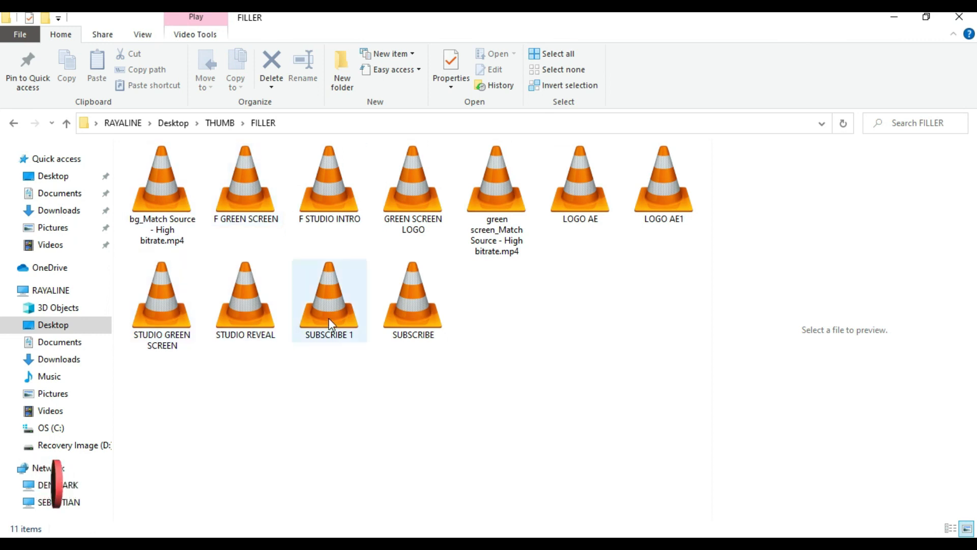
double_click(497, 190)
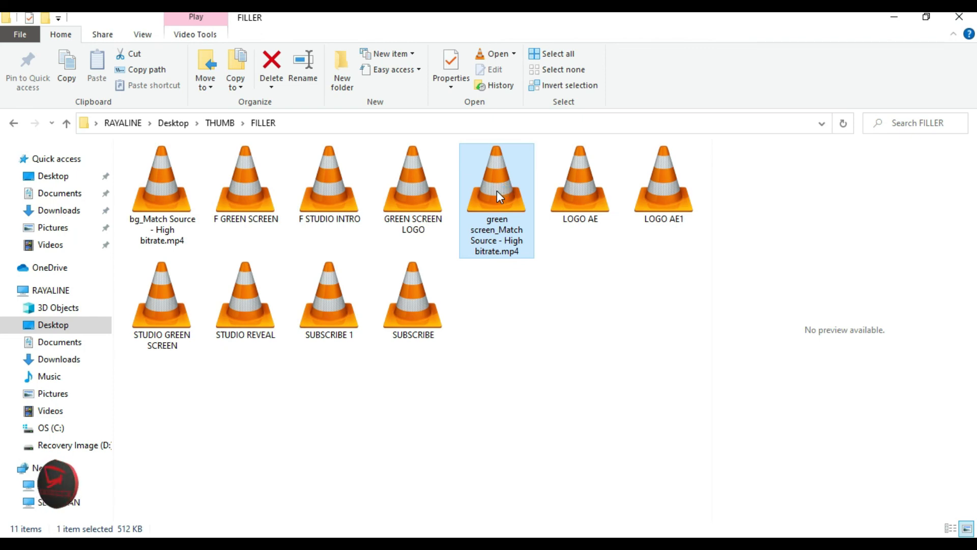
double_click(496, 191)
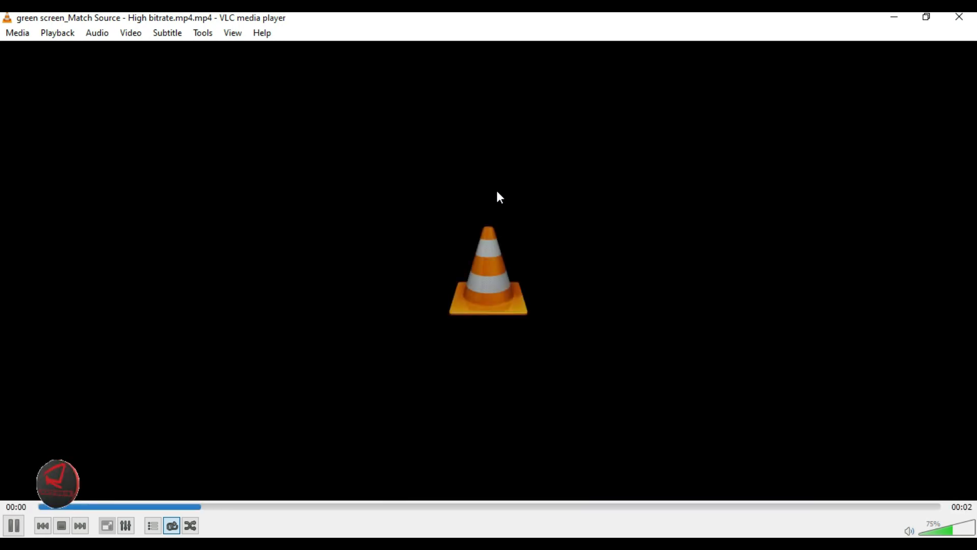
left_click(956, 21)
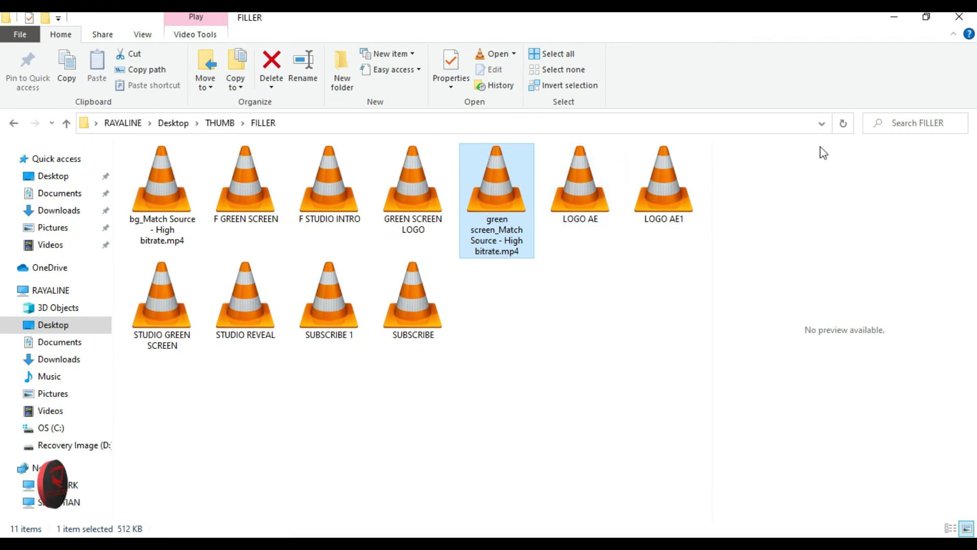
- Show the FILLER folder's files as a detailed list and open the exported green screen video with Movies & TV
left_click(950, 528)
left_click(170, 227)
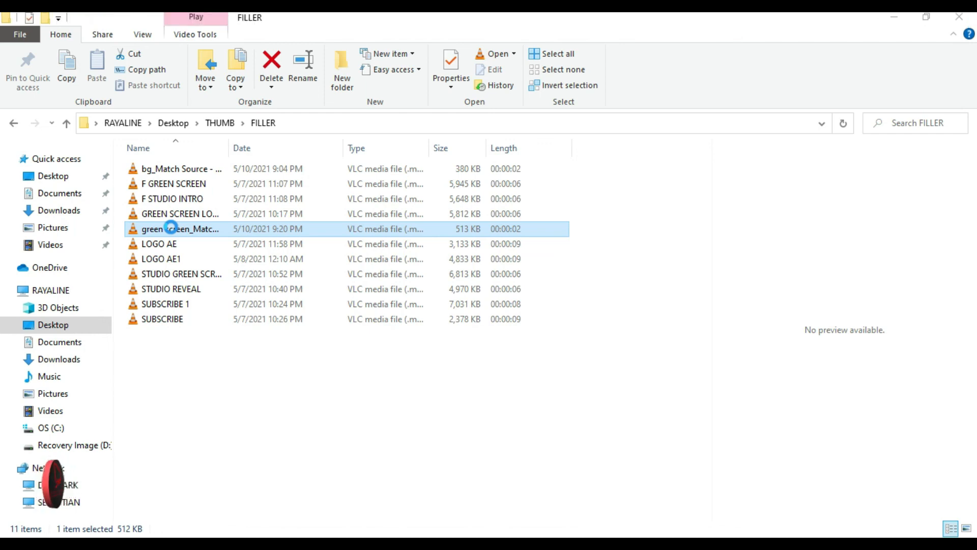
right_click(171, 227)
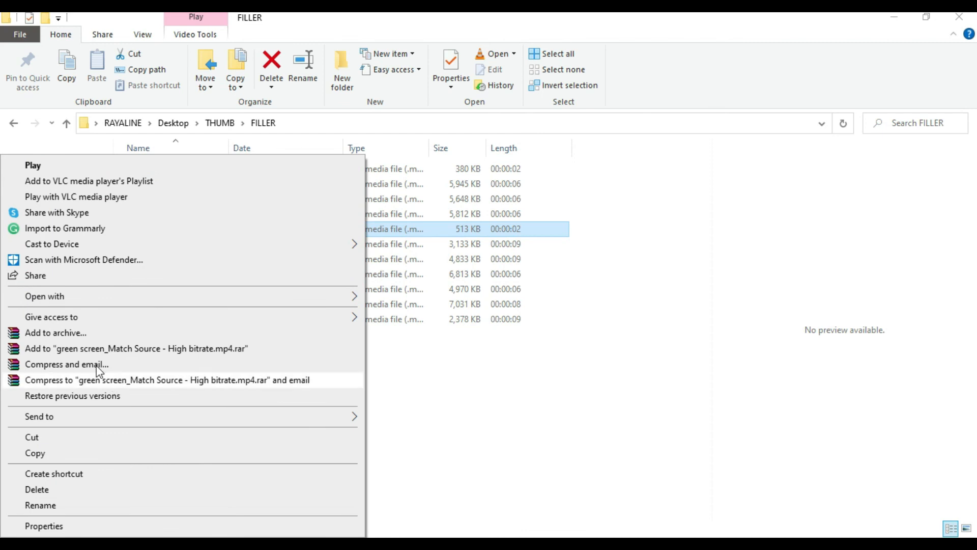
mouse_move(80, 297)
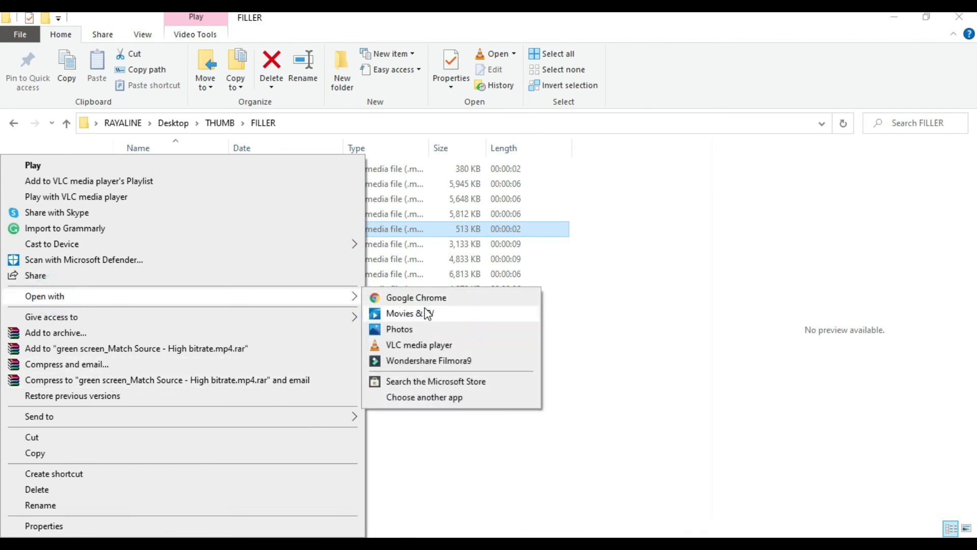
left_click(423, 312)
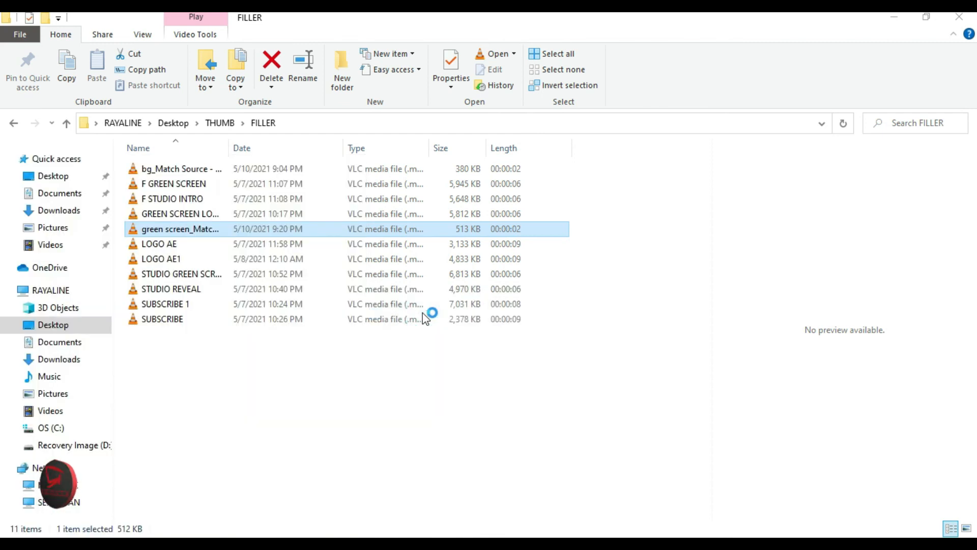